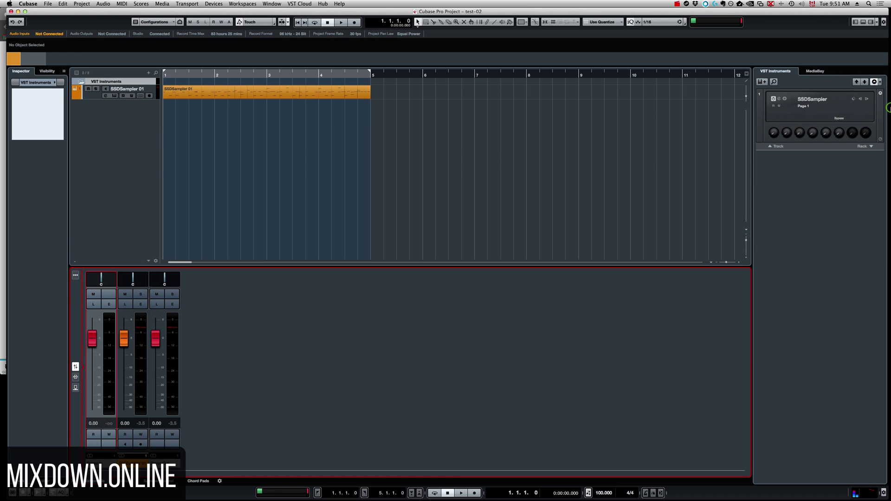
# Open the Steven Slate Drums plugin, move its window aside, and show its drum mixer page
pyautogui.click(781, 99)
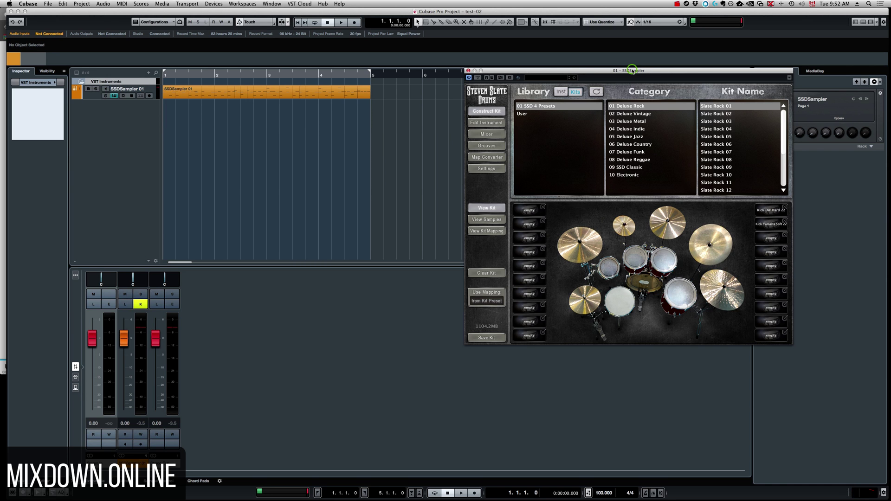
pyautogui.moveTo(633, 71); pyautogui.dragTo(419, 109)
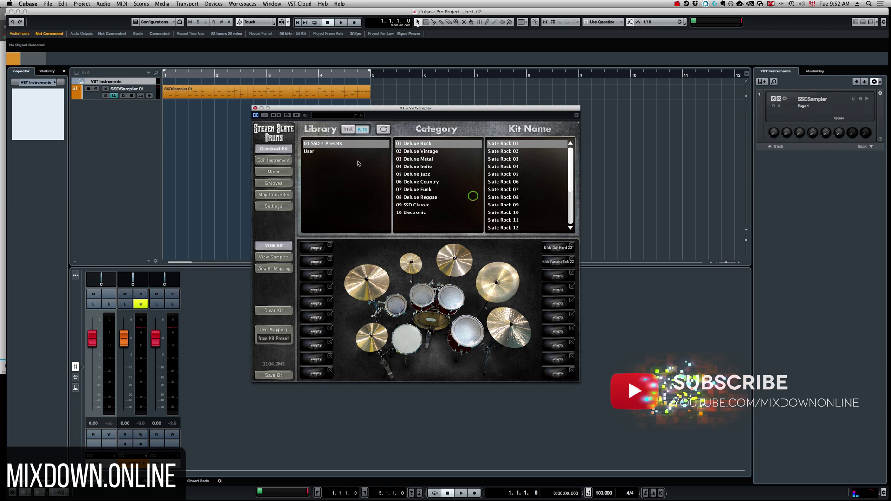
pyautogui.click(274, 172)
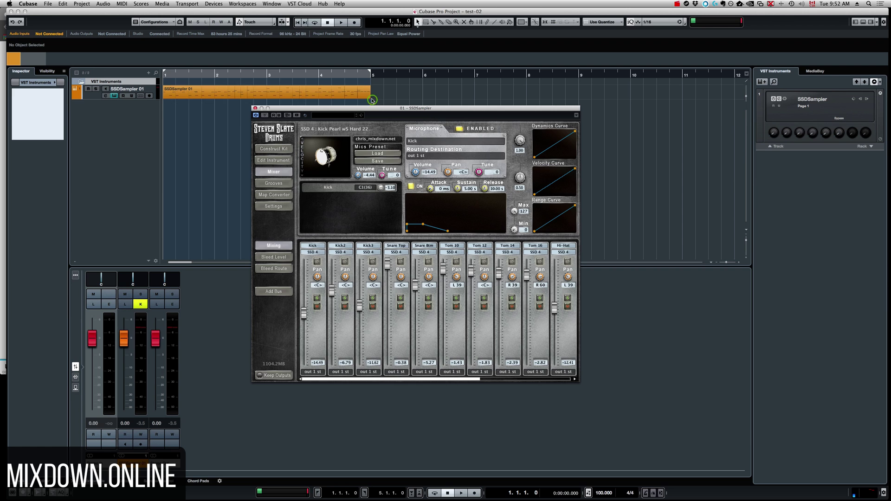
pyautogui.click(265, 94)
pyautogui.click(310, 96)
pyautogui.press('space')
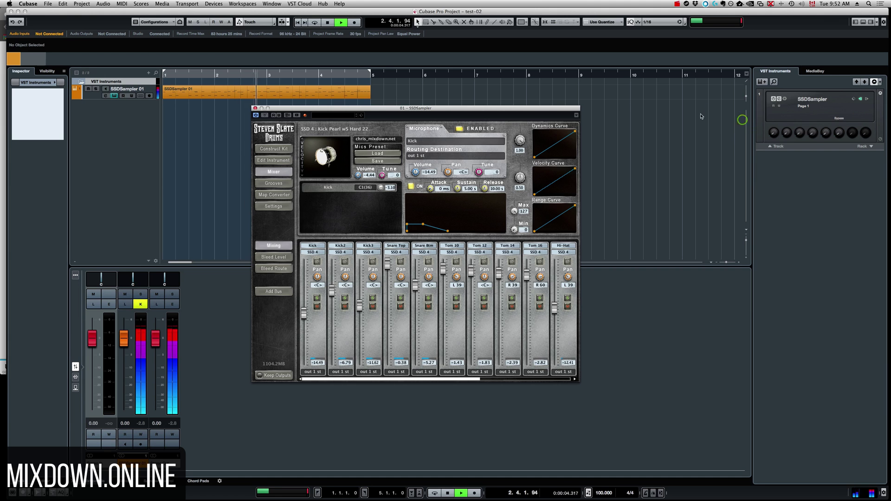
pyautogui.click(514, 111)
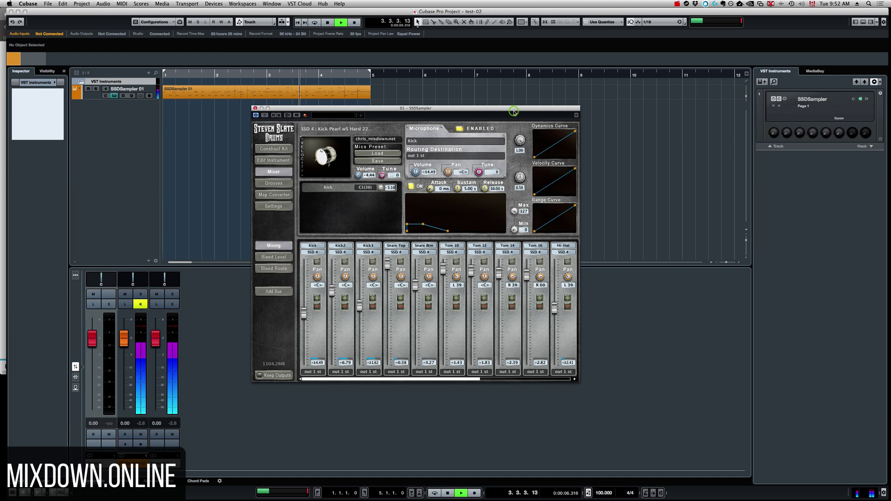
pyautogui.press('space')
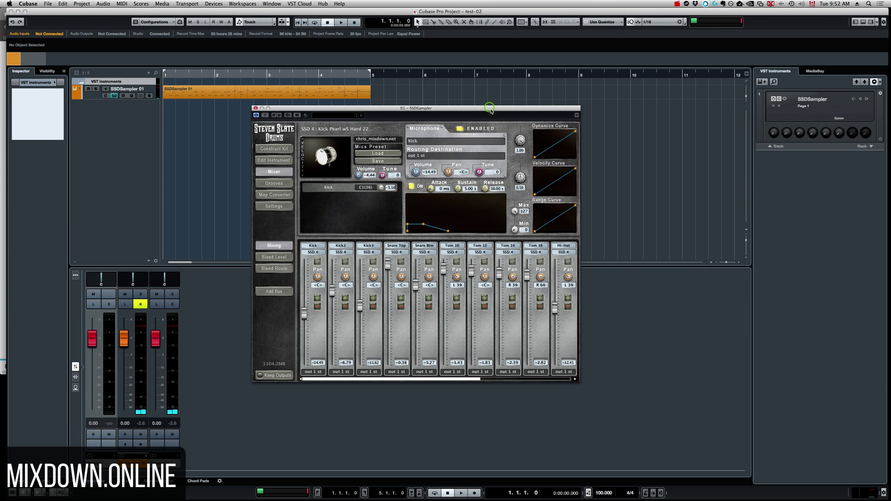
pyautogui.moveTo(488, 108); pyautogui.dragTo(575, 157)
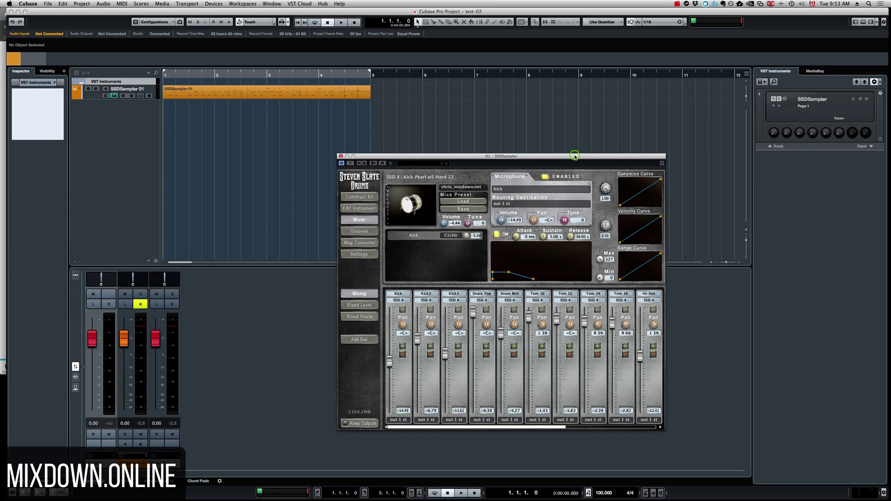
pyautogui.moveTo(574, 156); pyautogui.dragTo(481, 148)
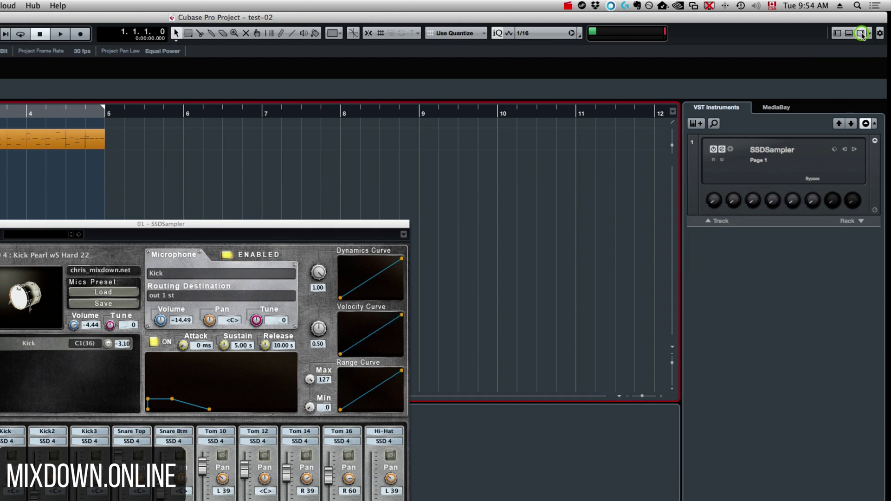
pyautogui.click(862, 33)
pyautogui.click(862, 33)
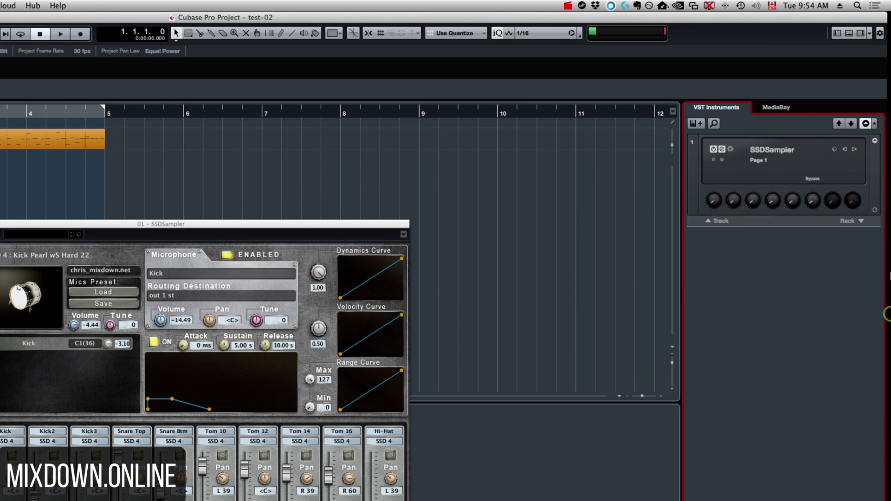
# Activate All Outputs on the SSDSampler and move the plugin window up to reveal the new channels
pyautogui.click(855, 149)
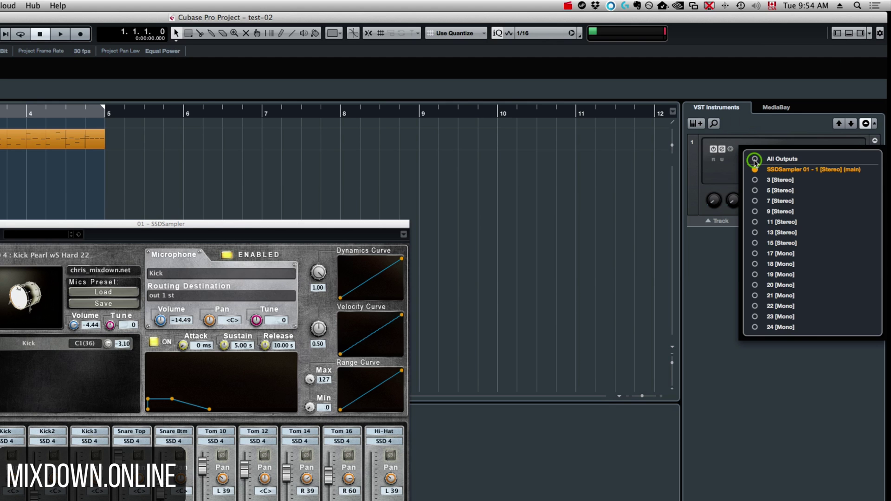
pyautogui.click(755, 159)
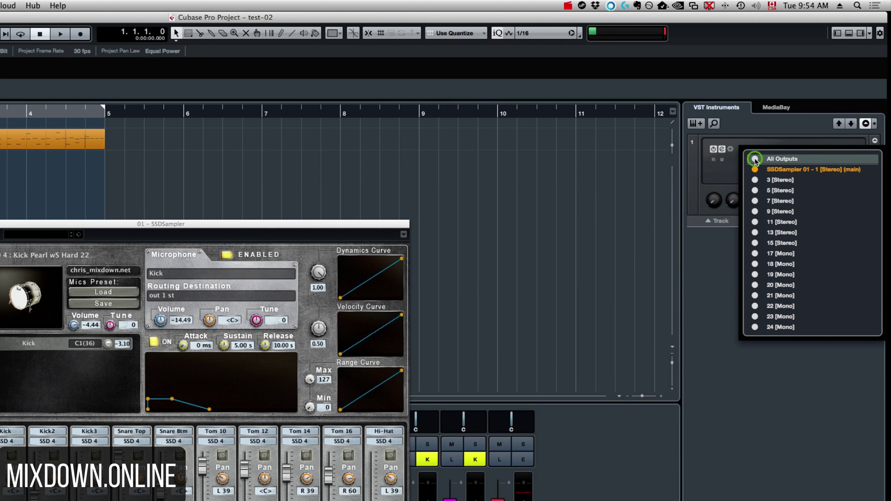
pyautogui.click(775, 408)
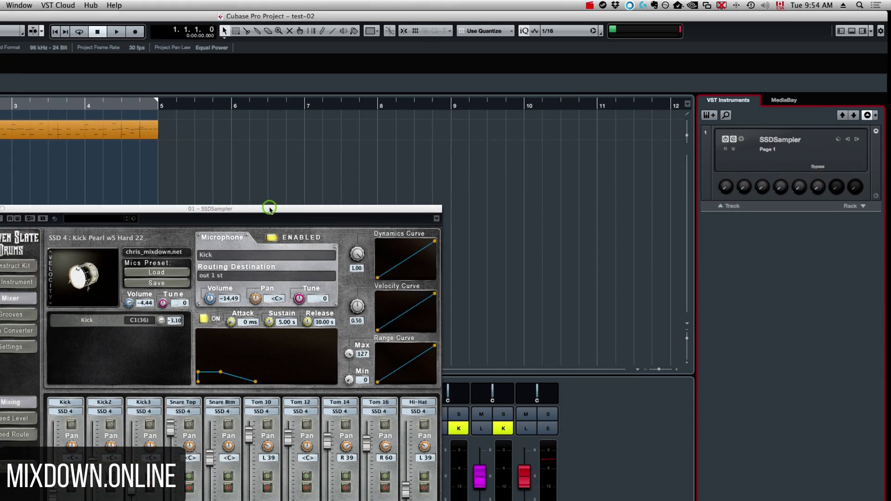
pyautogui.moveTo(228, 224); pyautogui.dragTo(277, 131)
pyautogui.moveTo(487, 83); pyautogui.dragTo(638, 18)
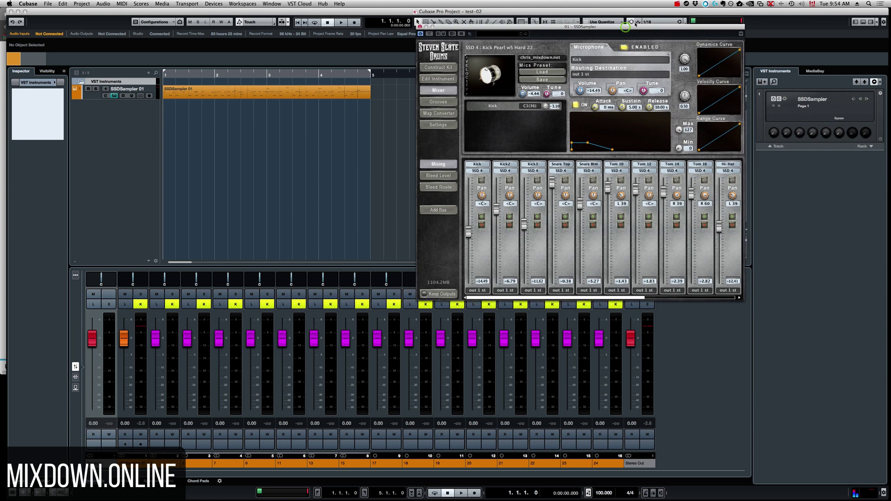
# Look through the new separate SSDSampler output channels in the mixer
pyautogui.click(280, 340)
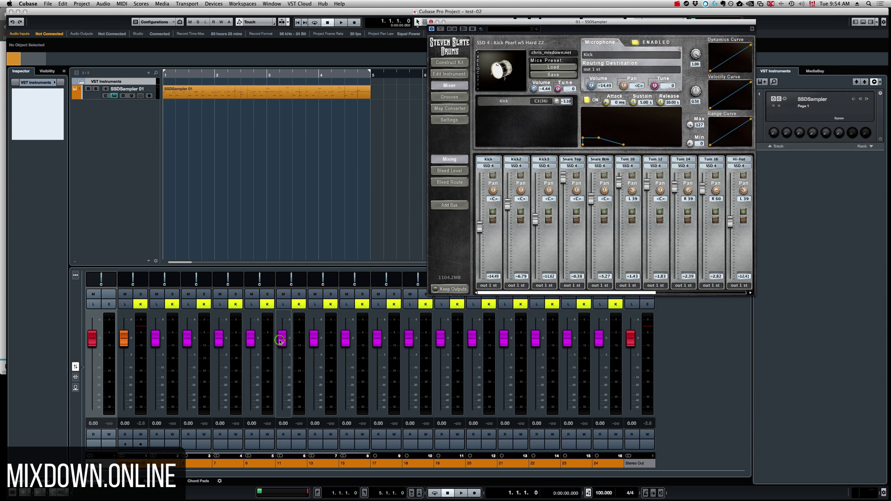
pyautogui.click(468, 370)
pyautogui.click(636, 370)
pyautogui.click(620, 303)
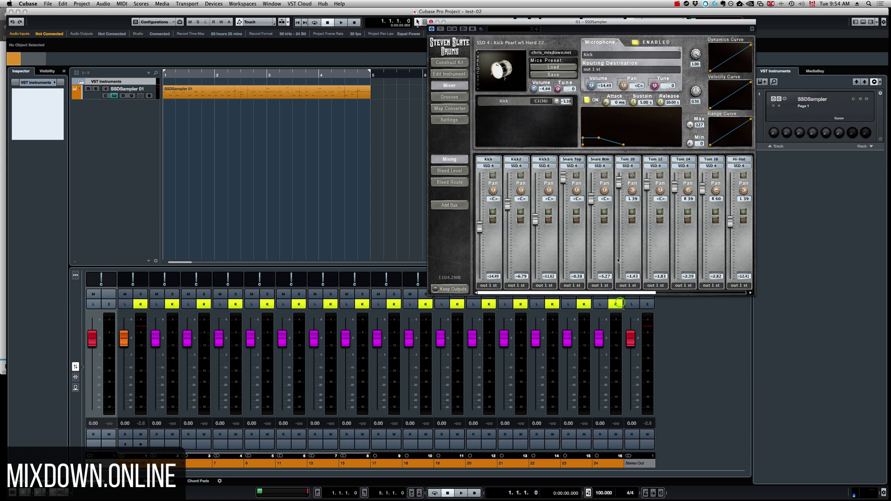
pyautogui.click(618, 196)
pyautogui.click(514, 251)
# Play the drum part with Kick and Kick3 soloed to audition the kick drums
pyautogui.click(541, 197)
pyautogui.click(539, 166)
pyautogui.press('space')
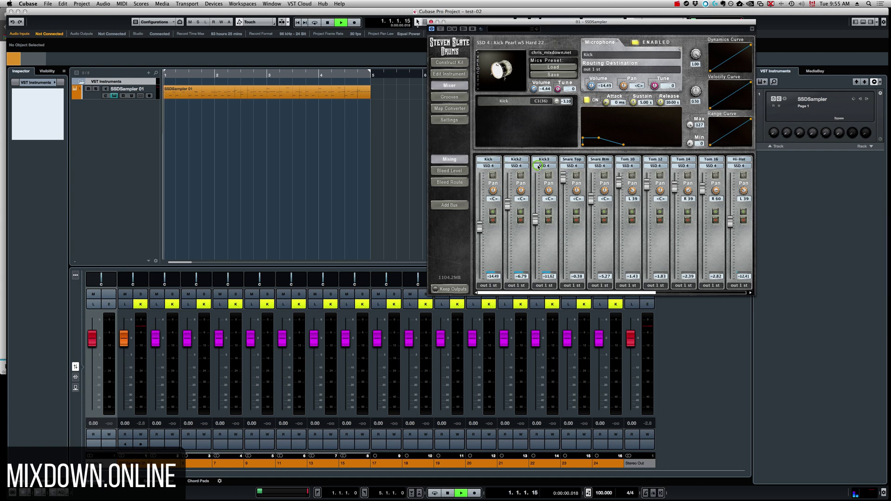
pyautogui.click(492, 212)
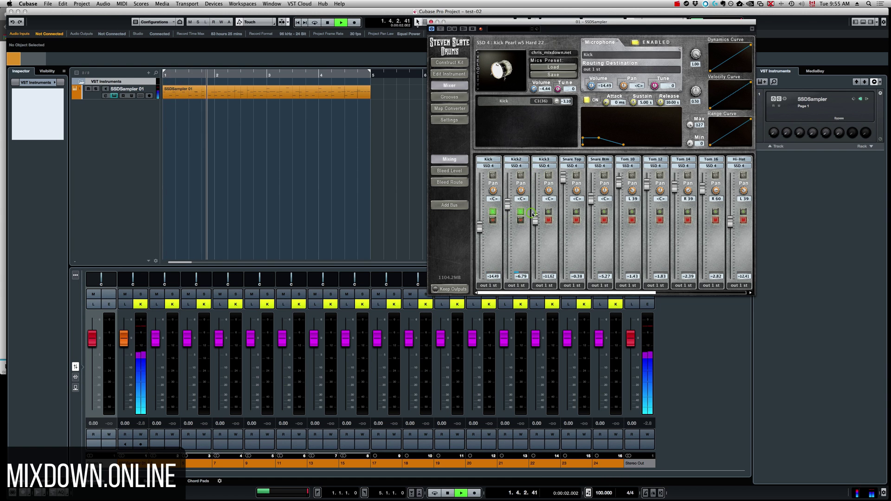
pyautogui.click(548, 211)
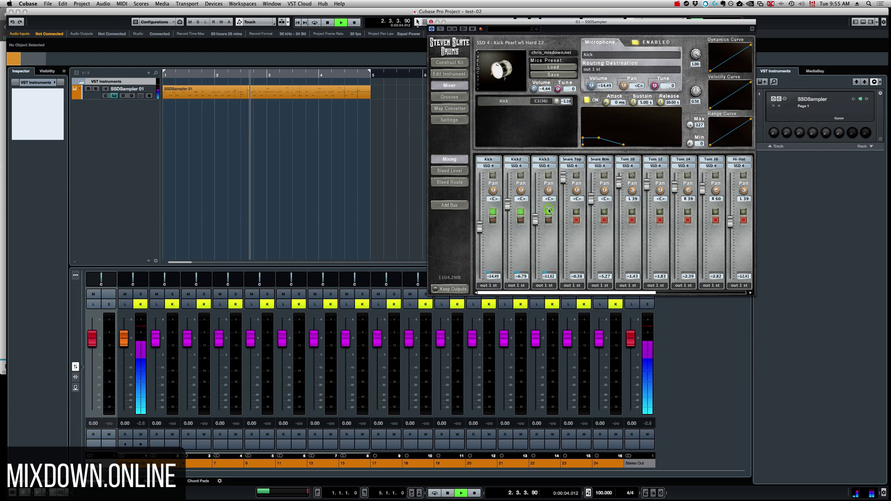
pyautogui.press('space')
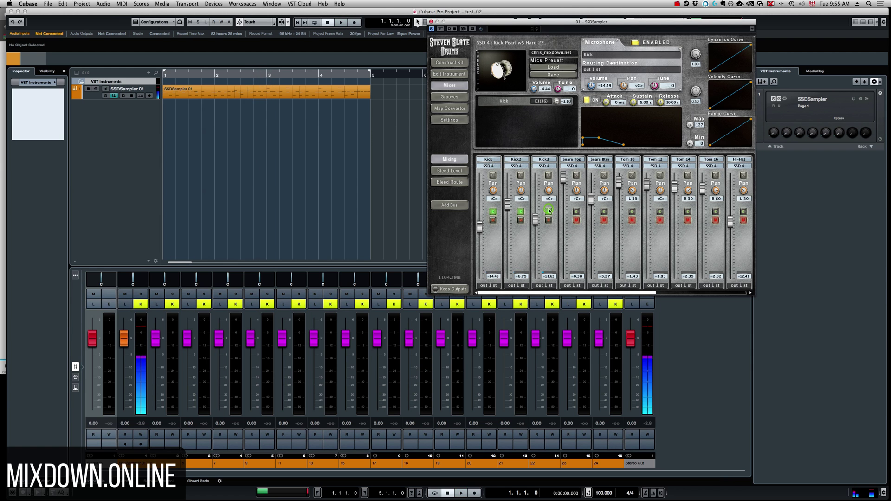
# Route Kick, Kick2 and Kick3 to out 9 mn and unsolo all three
pyautogui.click(492, 286)
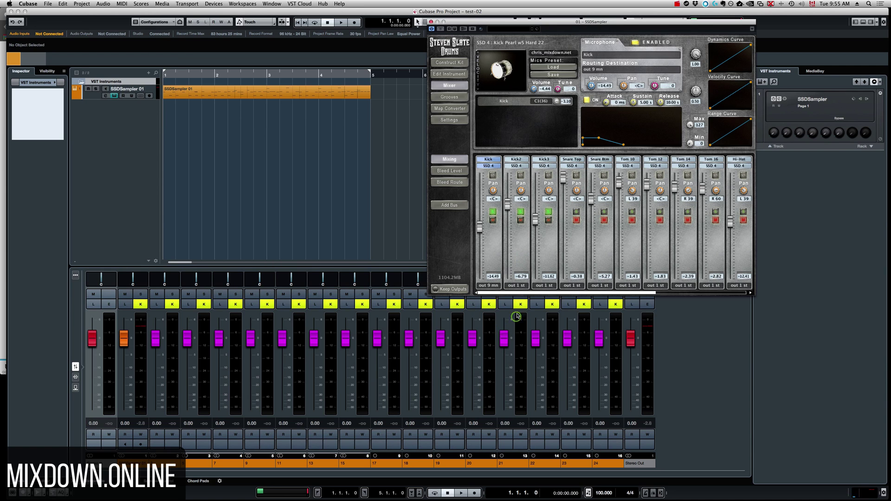
pyautogui.click(492, 339)
pyautogui.click(517, 286)
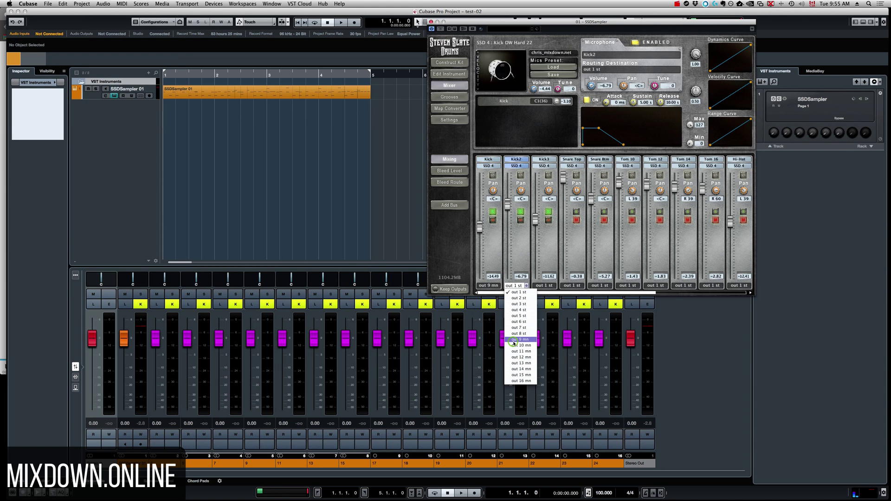
pyautogui.click(518, 339)
pyautogui.click(545, 285)
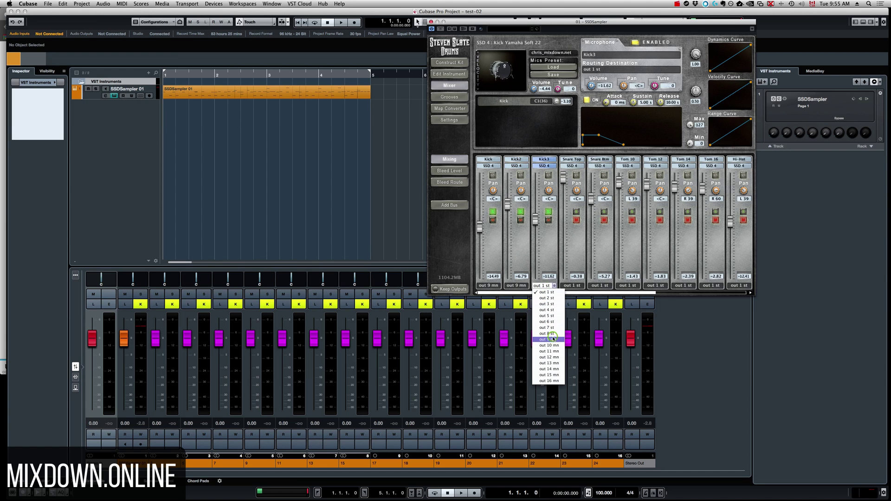
pyautogui.click(552, 339)
pyautogui.click(547, 212)
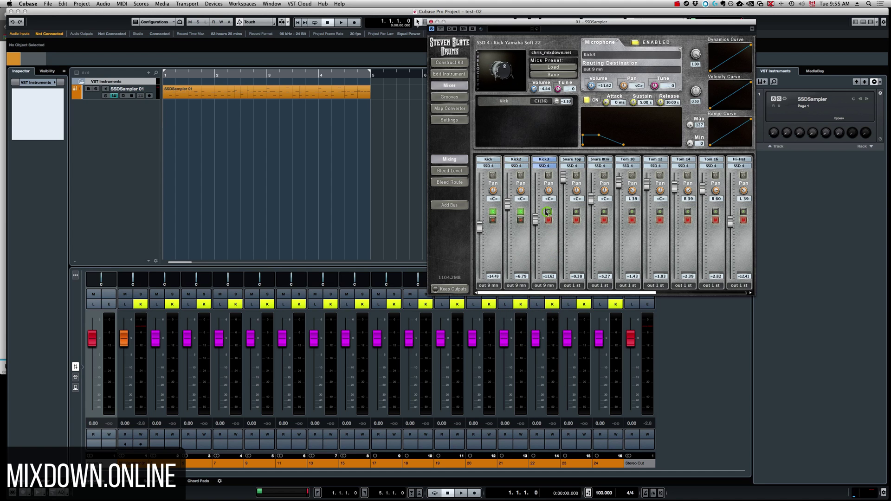
pyautogui.click(521, 212)
pyautogui.click(493, 211)
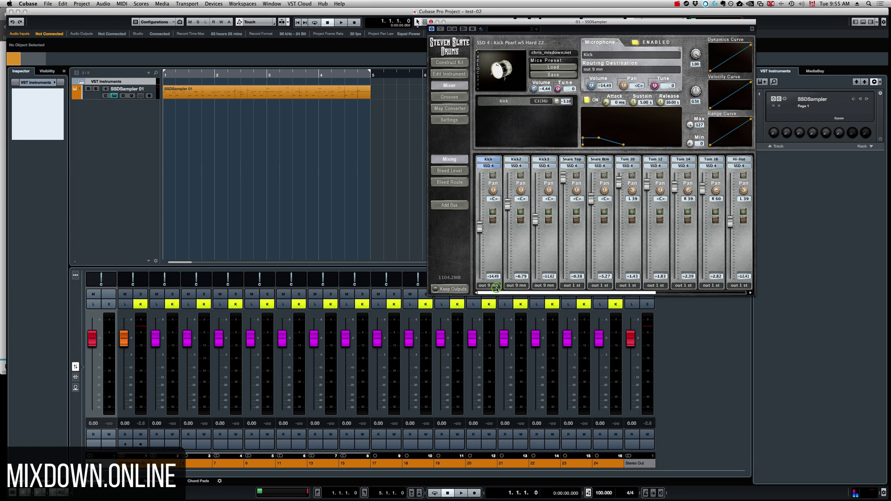
pyautogui.click(497, 286)
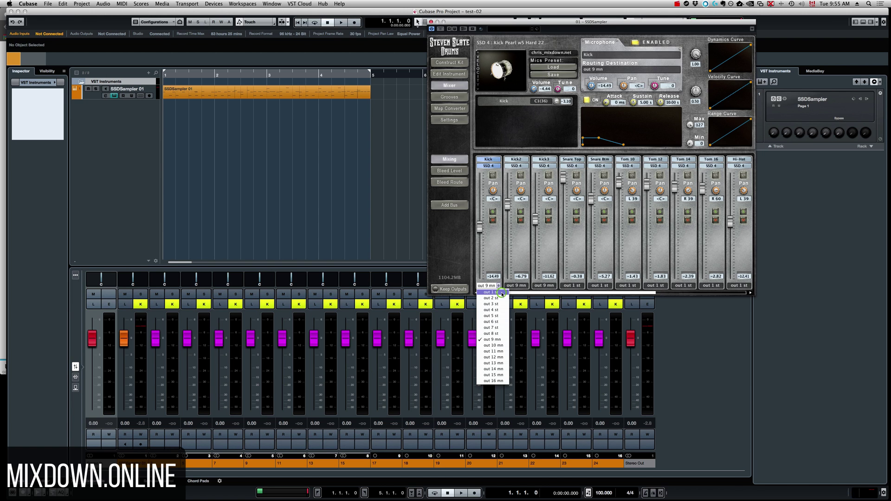
pyautogui.click(513, 284)
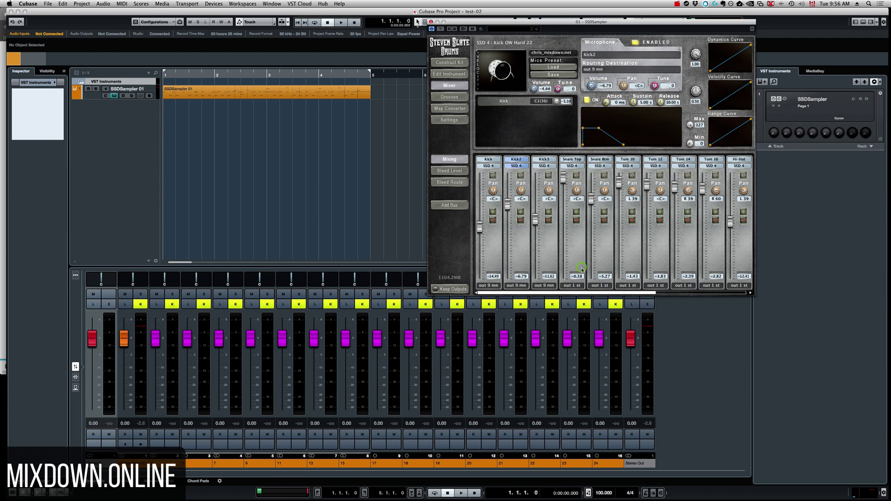
# Route Snare Top to out 10 mn and Snare Btm to out 11 mn
pyautogui.click(574, 286)
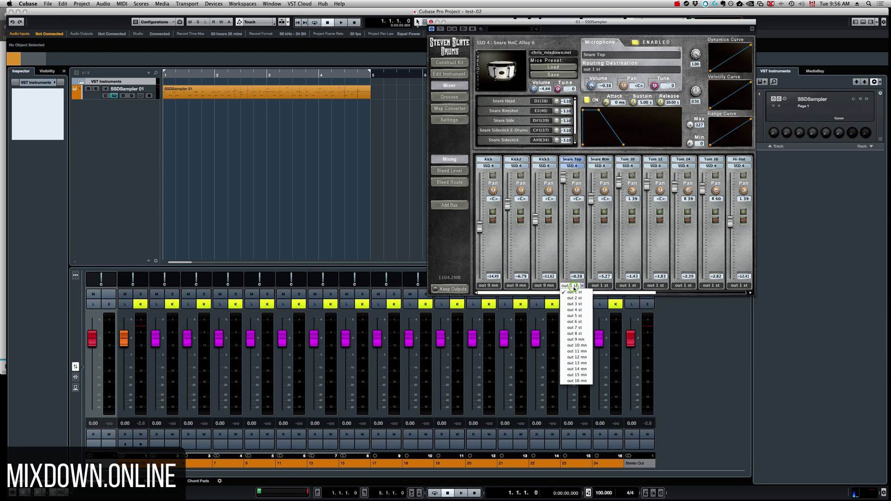
pyautogui.click(586, 346)
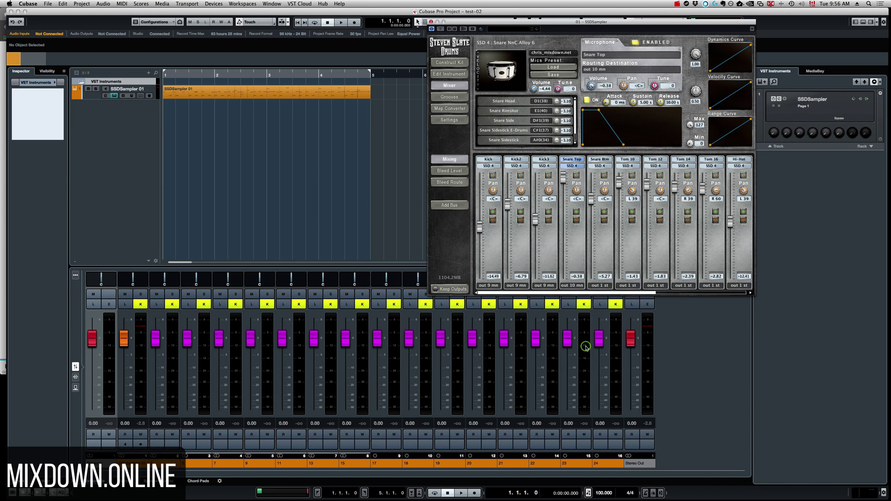
pyautogui.click(605, 285)
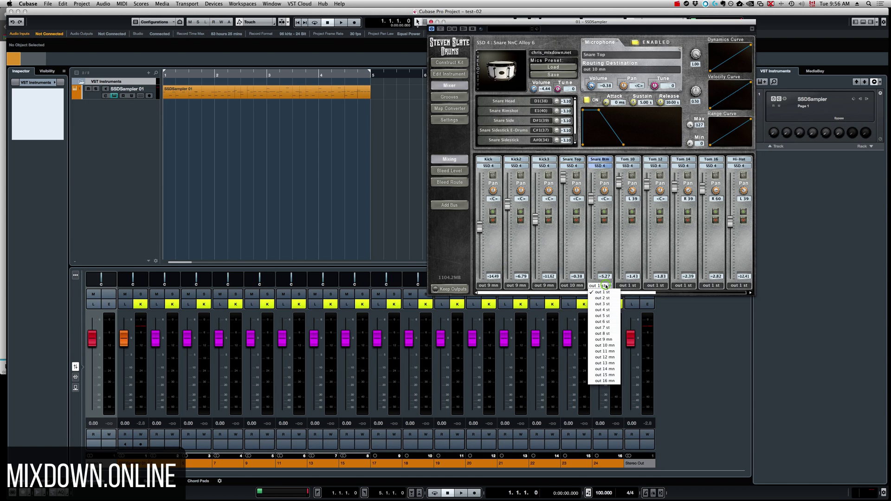
pyautogui.click(604, 351)
# Keep Tom 10 on out 1 st and scroll the drum mixer past Tom 16
pyautogui.click(633, 286)
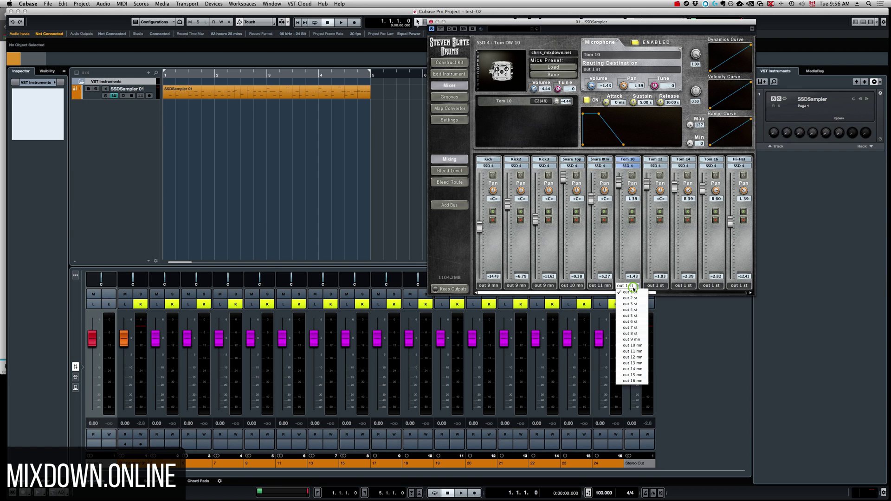
pyautogui.click(630, 292)
pyautogui.click(714, 254)
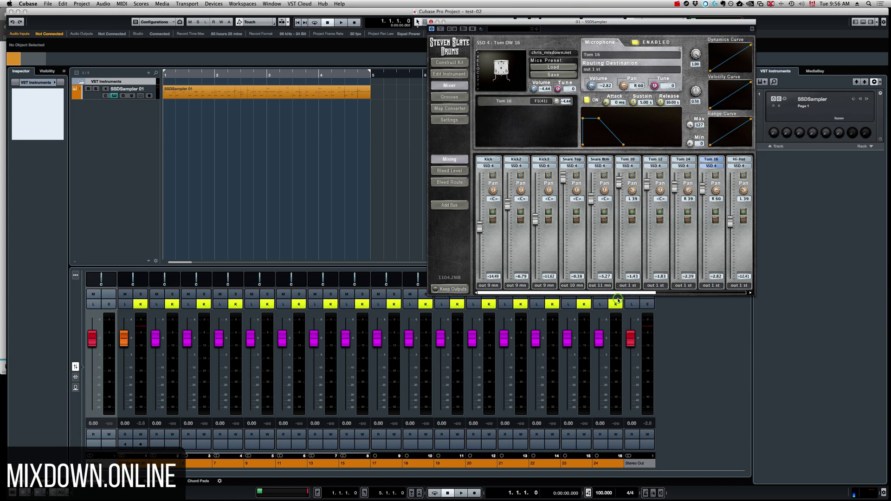
pyautogui.moveTo(631, 293); pyautogui.dragTo(663, 274)
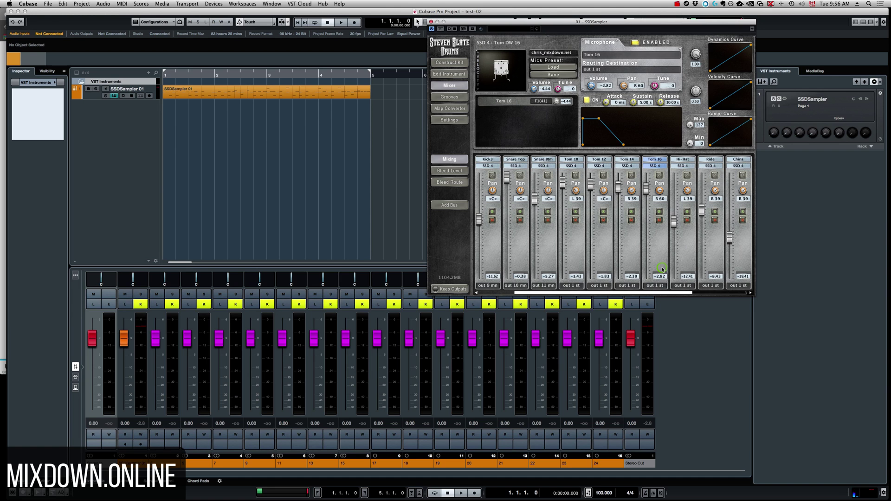
# Scroll the drum mixer right and route the Hi-Hat to out 12 mn
pyautogui.moveTo(680, 292); pyautogui.dragTo(722, 292)
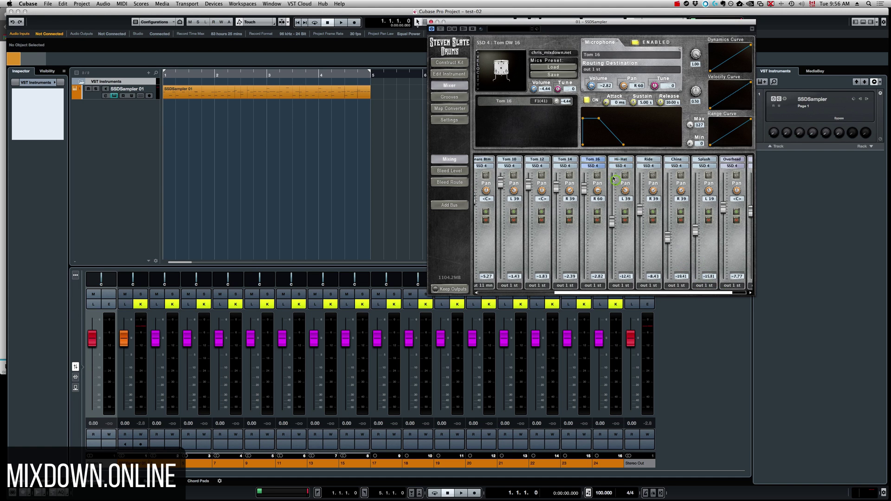
pyautogui.click(620, 285)
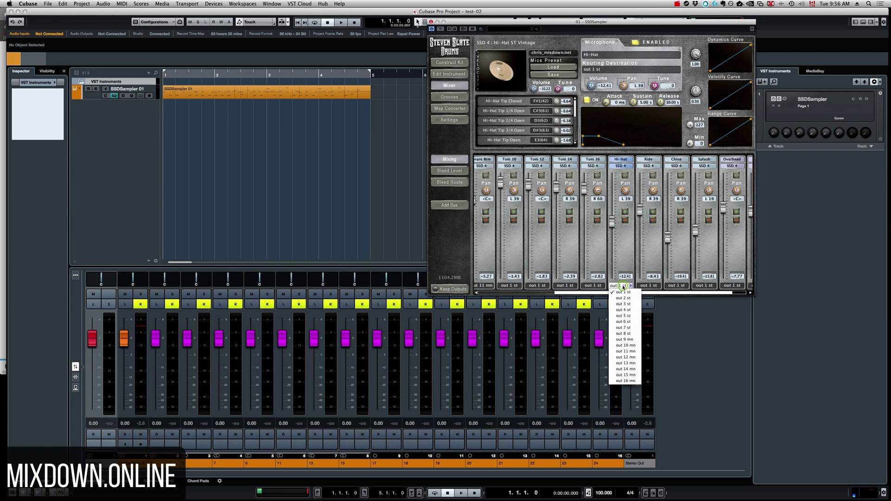
pyautogui.click(637, 358)
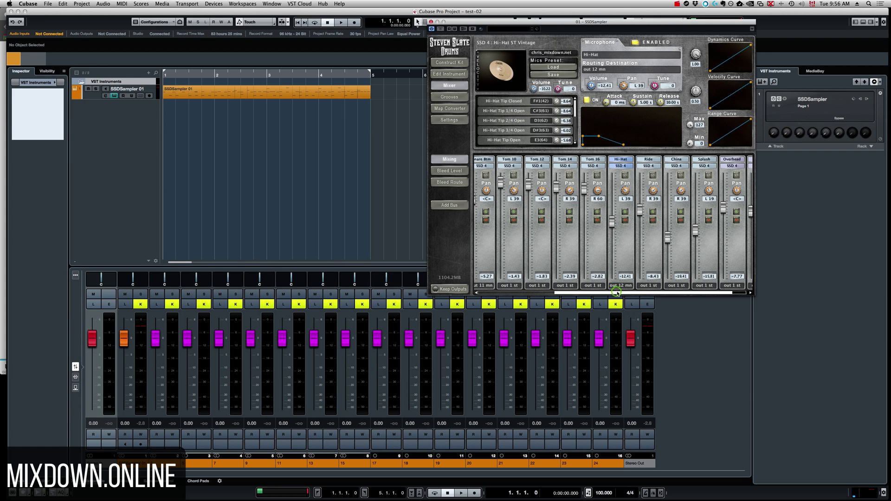
# Route the Overhead mics to out 2 st and the Room mics to out 3 st
pyautogui.moveTo(616, 292); pyautogui.dragTo(635, 291)
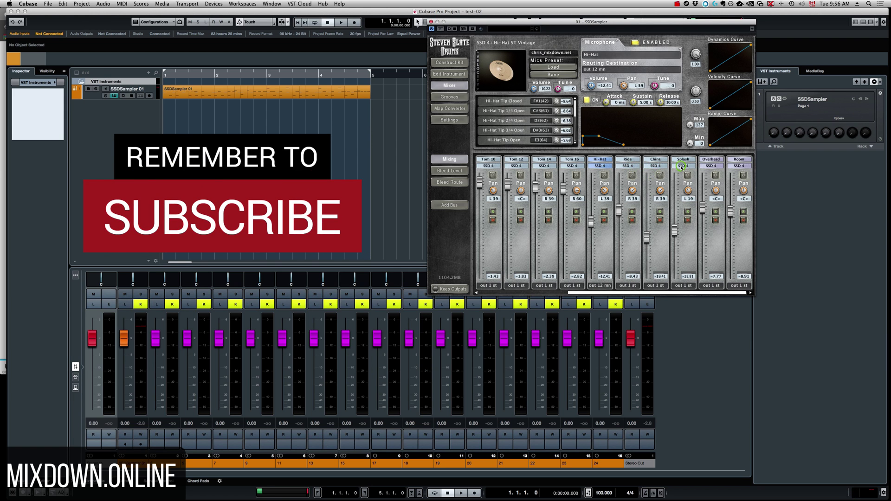
pyautogui.click(711, 286)
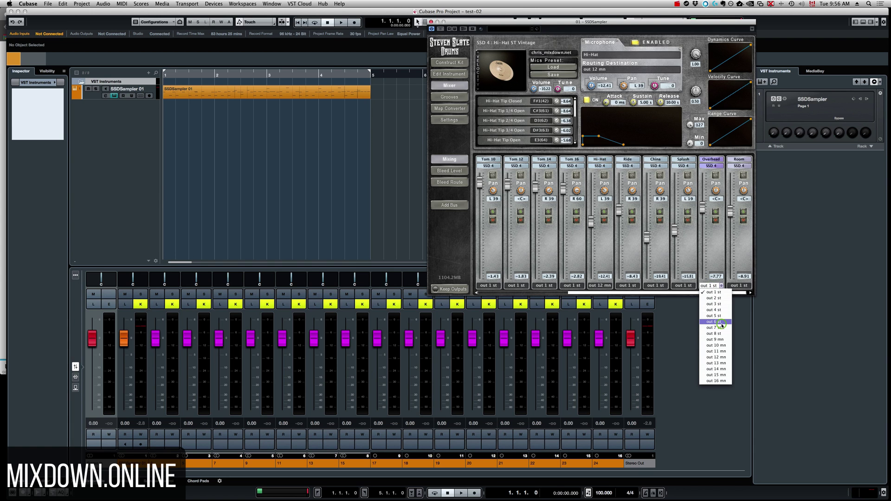
pyautogui.click(721, 298)
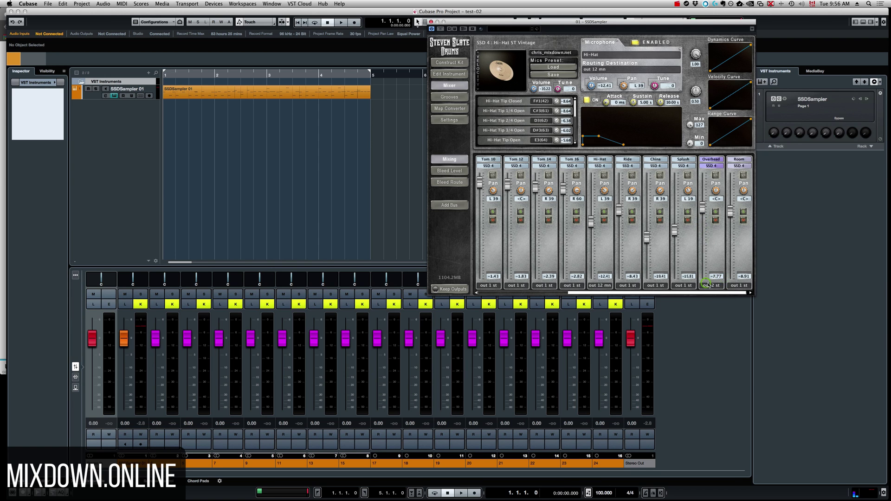
pyautogui.click(740, 287)
pyautogui.click(745, 297)
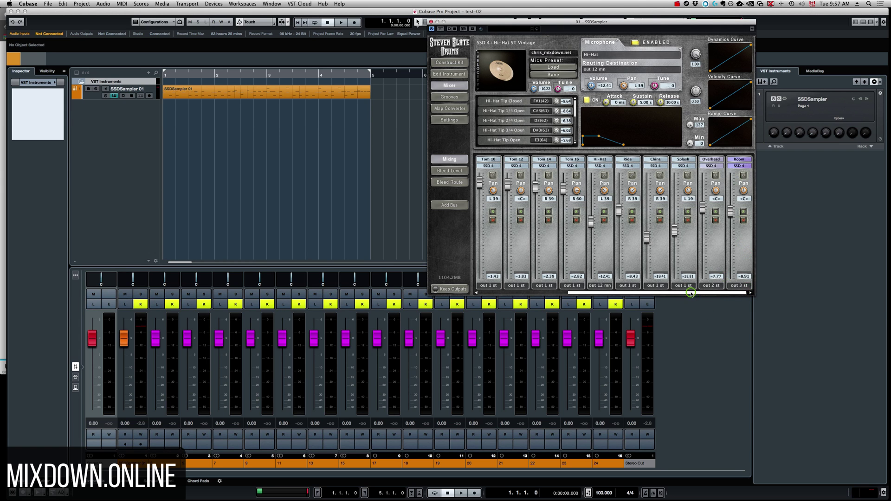
pyautogui.moveTo(690, 293); pyautogui.dragTo(599, 293)
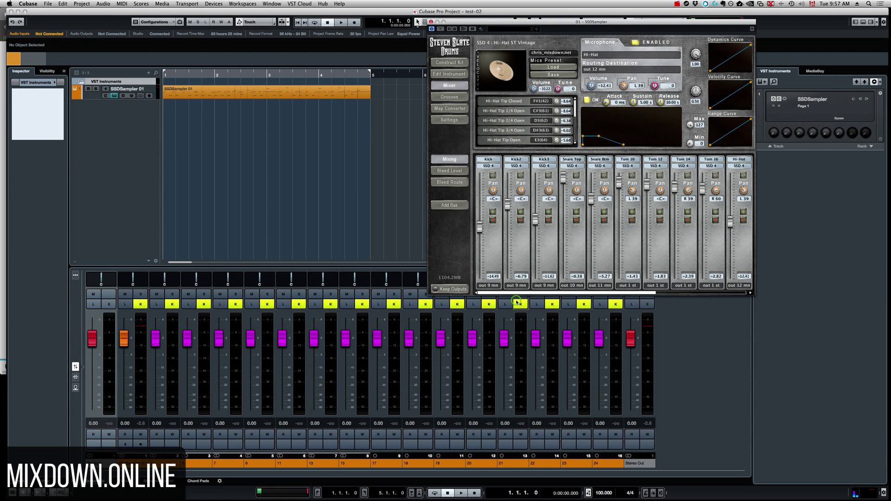
pyautogui.press('space')
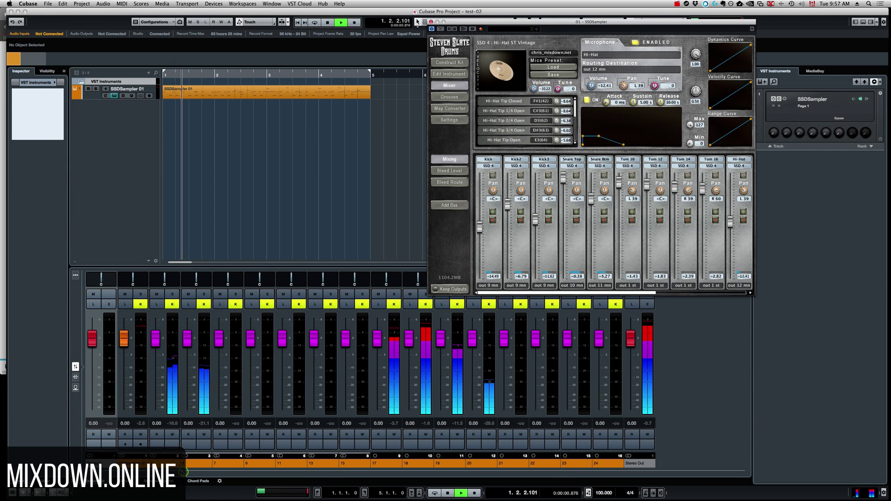
pyautogui.click(173, 294)
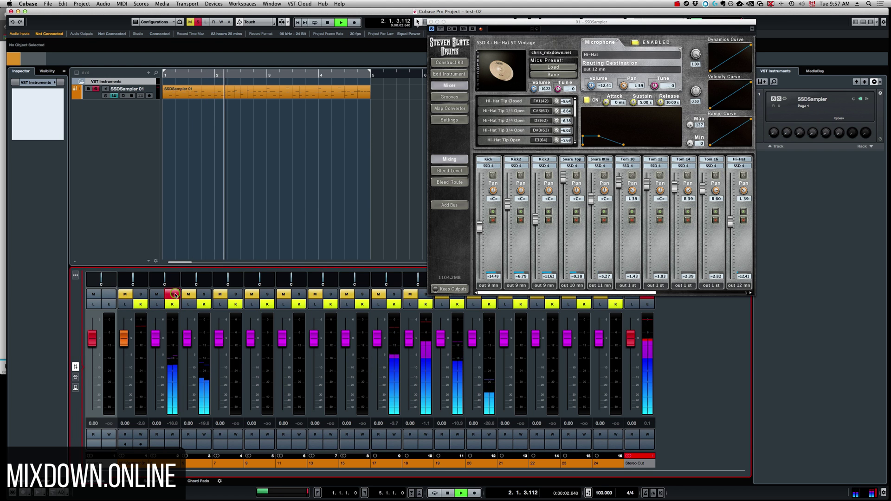
pyautogui.press('space')
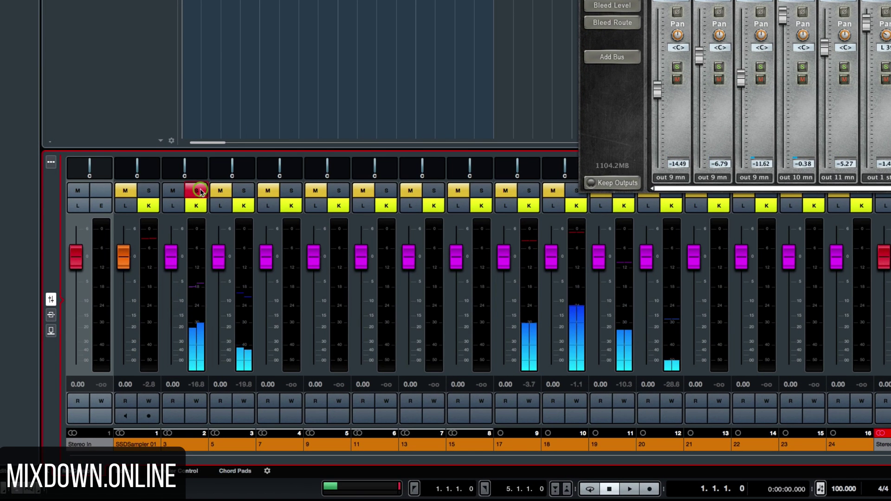
pyautogui.click(175, 295)
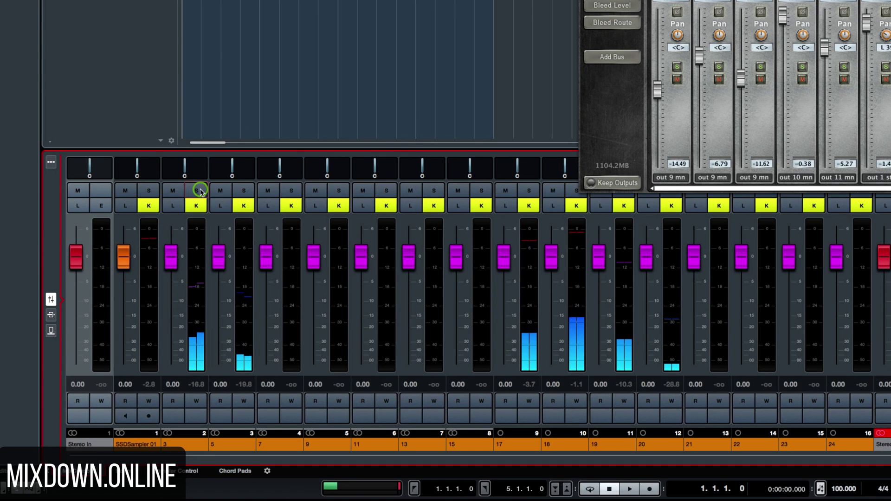
# Rename mixer channel 3 to OH and channel 4 to ROOM, soloing channel 3 to check it
pyautogui.click(200, 191)
pyautogui.click(187, 446)
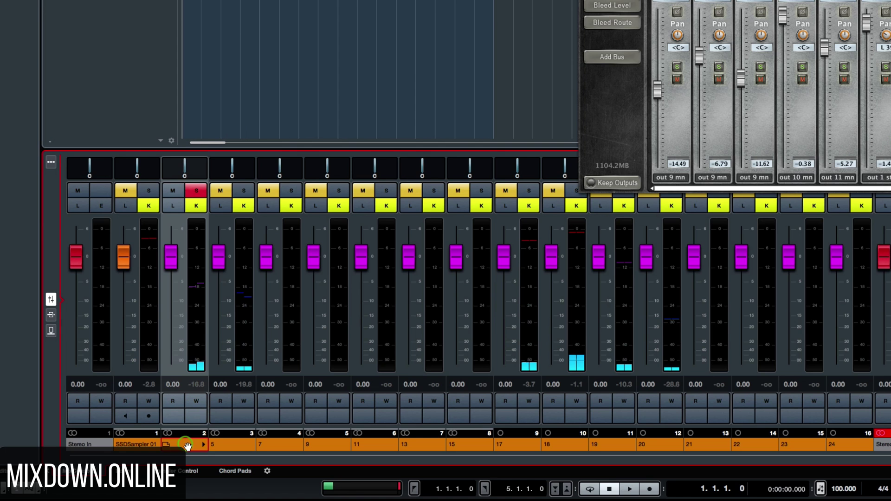
pyautogui.doubleClick(187, 445)
pyautogui.write('OH')
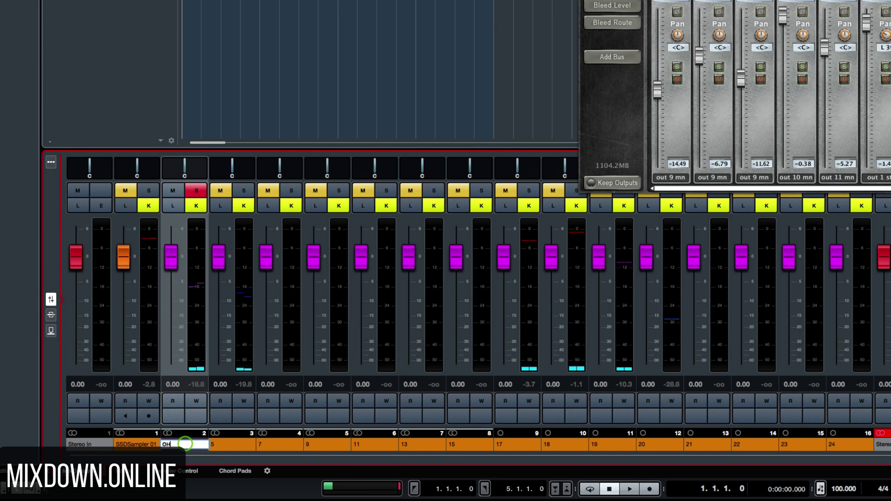
pyautogui.press('Return')
pyautogui.click(196, 190)
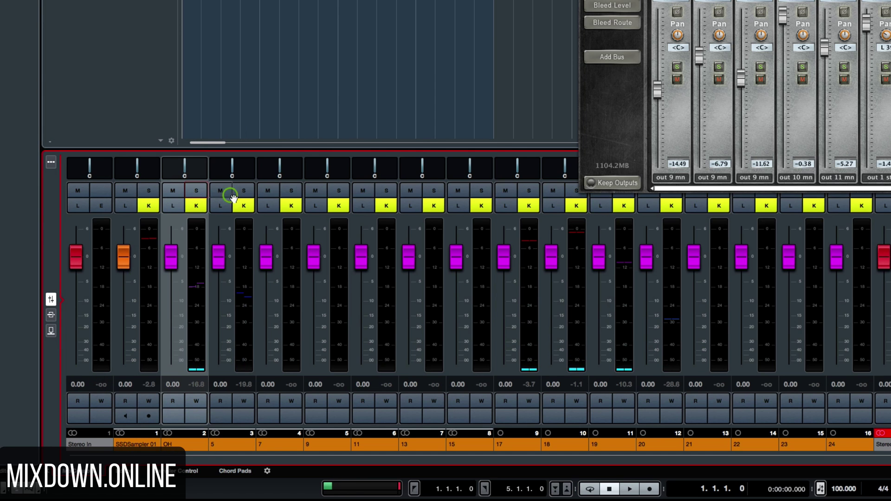
pyautogui.doubleClick(232, 445)
pyautogui.write('RO')
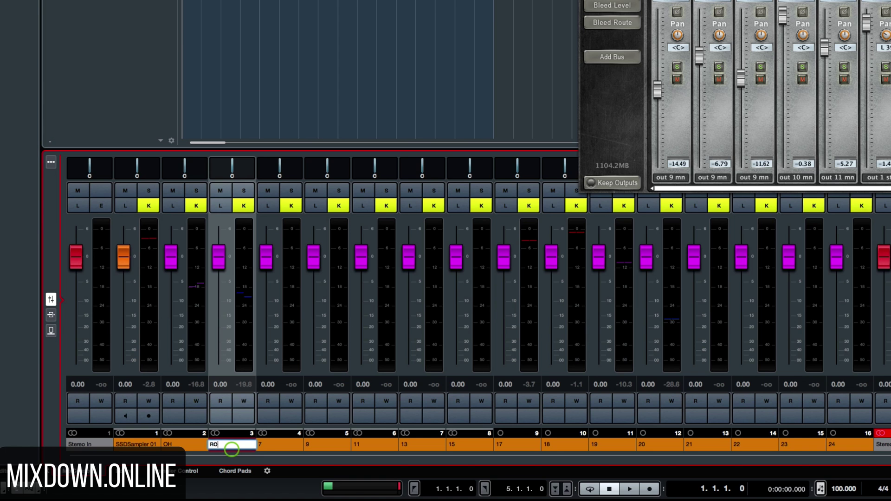
pyautogui.write('OM')
pyautogui.click(226, 260)
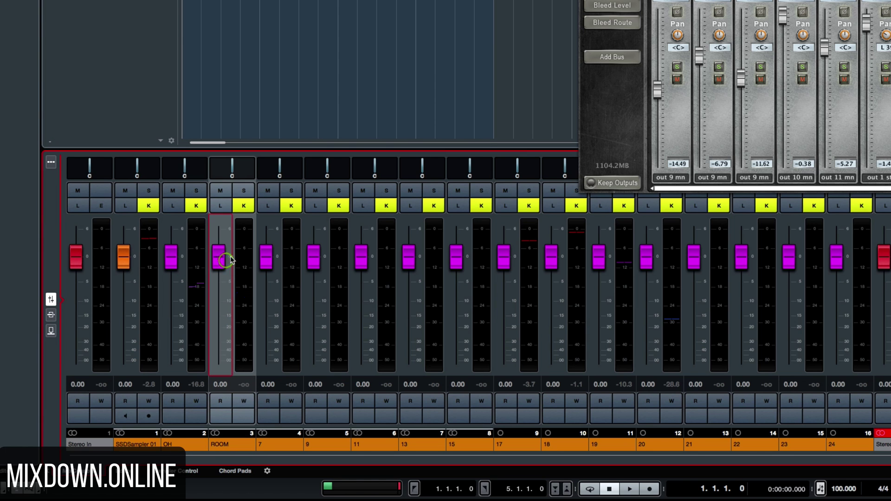
# Play the kit while soloing the ROOM channel and then channel 10 to identify them
pyautogui.press('space')
pyautogui.click(245, 191)
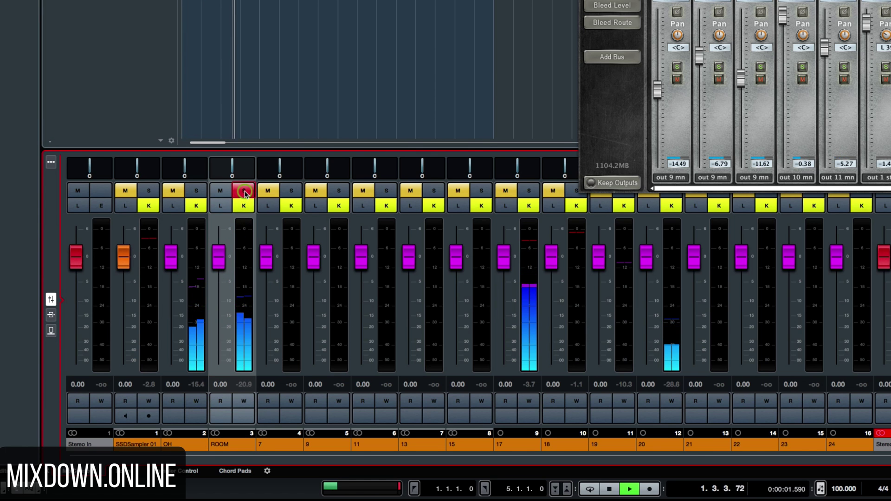
pyautogui.keyDown('ctrl'); pyautogui.click(529, 191); pyautogui.keyUp('ctrl')
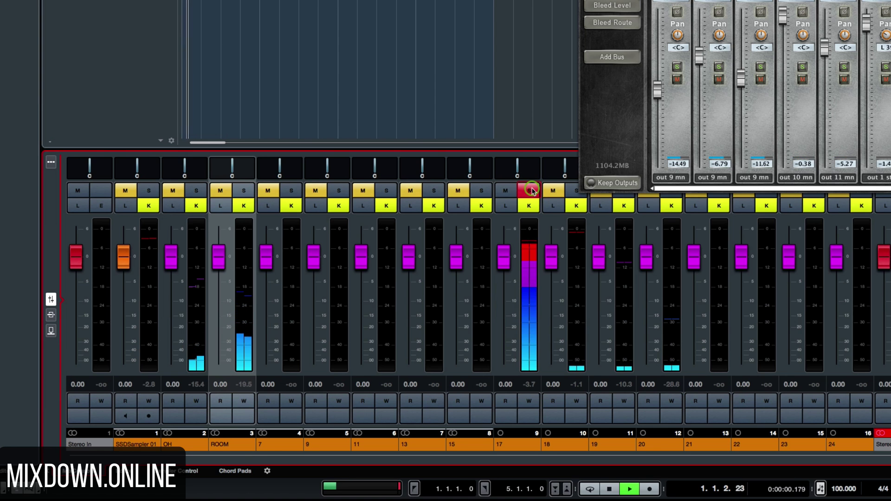
pyautogui.click(529, 191)
pyautogui.press('space')
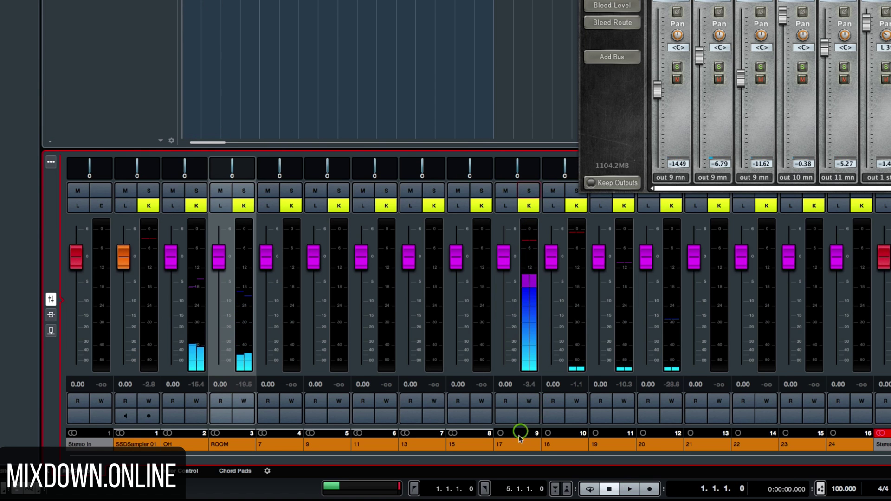
# Rename channels 9, 10 and 11 to Kick, SN and Bot Sn, then play back
pyautogui.doubleClick(520, 441)
pyautogui.write('K')
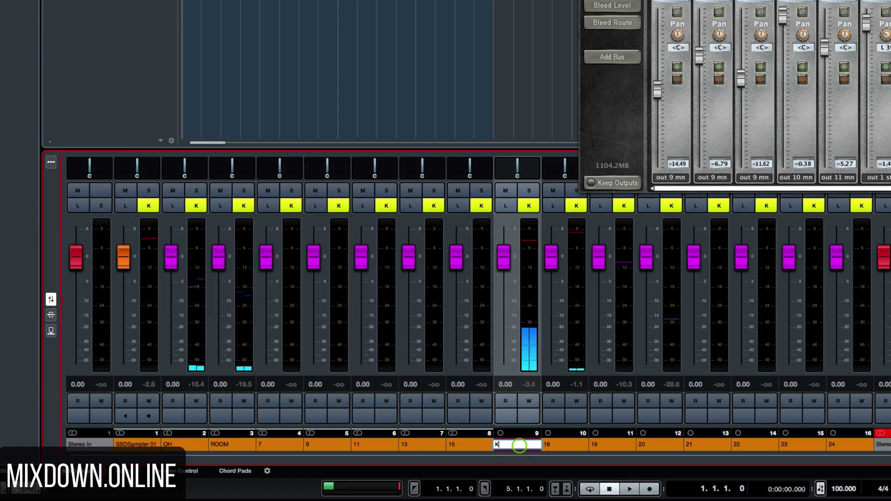
pyautogui.write('ick')
pyautogui.press('Tab')
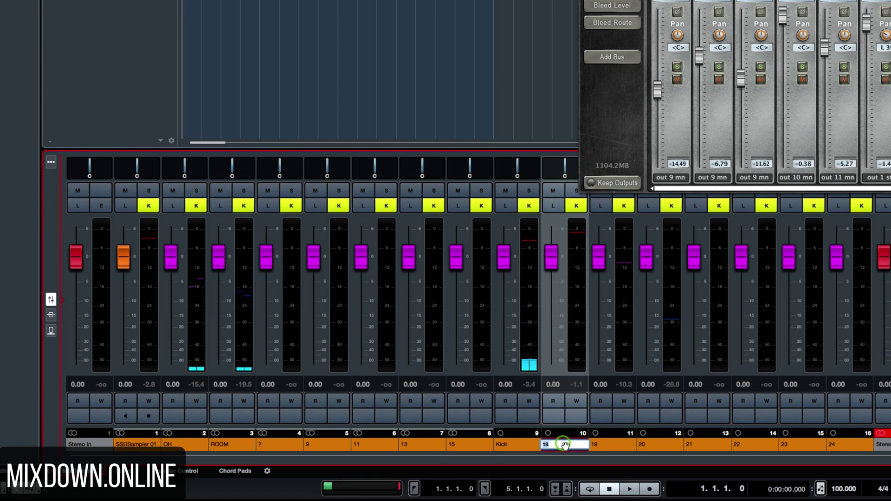
pyautogui.write('SN')
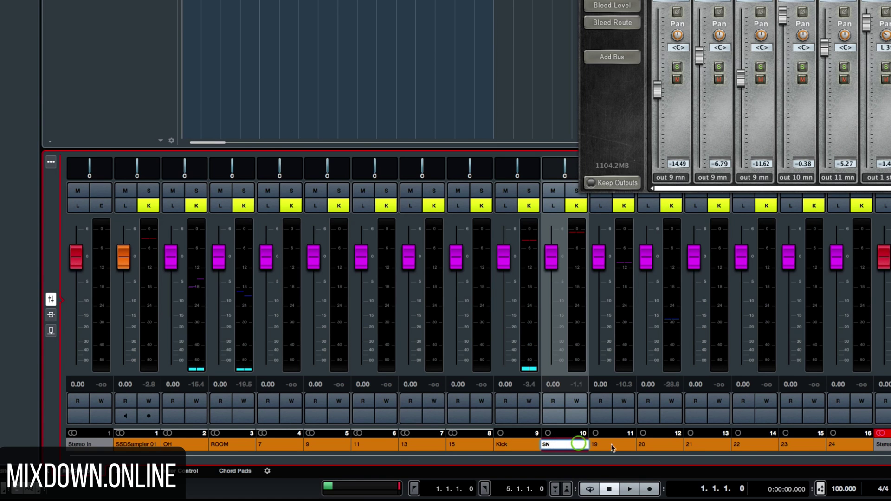
pyautogui.press('Tab')
pyautogui.write('Bot')
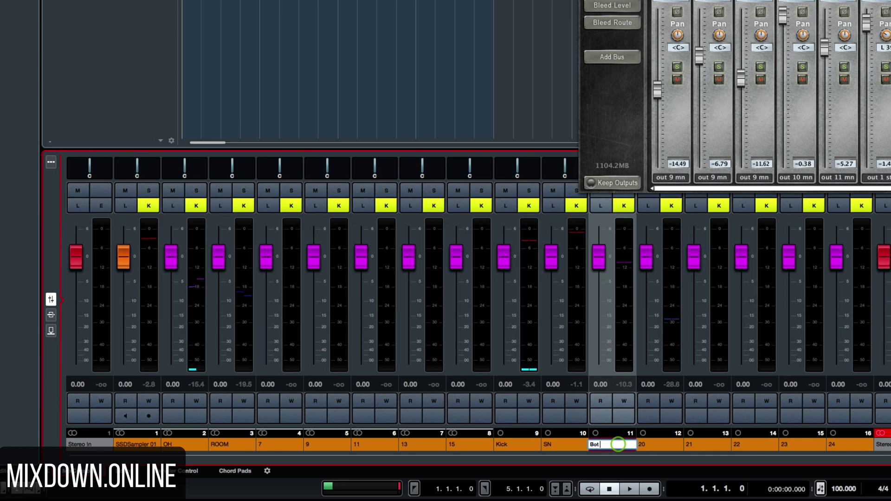
pyautogui.write(' Sn')
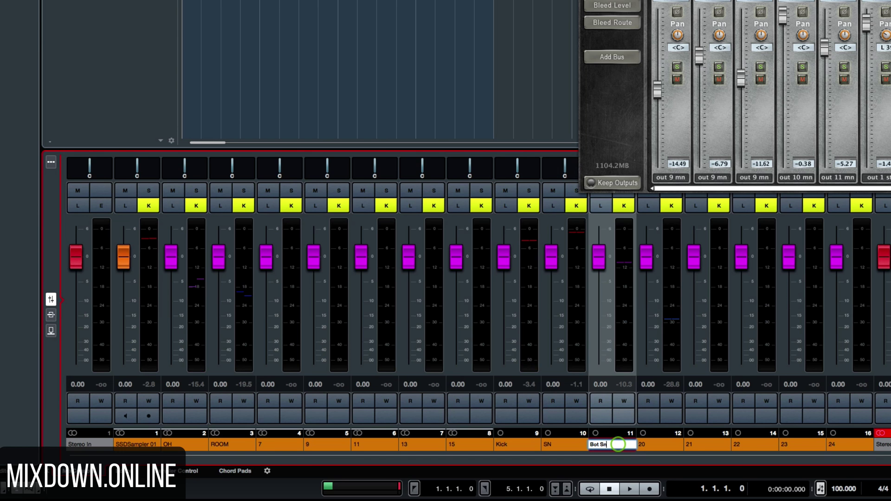
pyautogui.click(666, 446)
pyautogui.press('space')
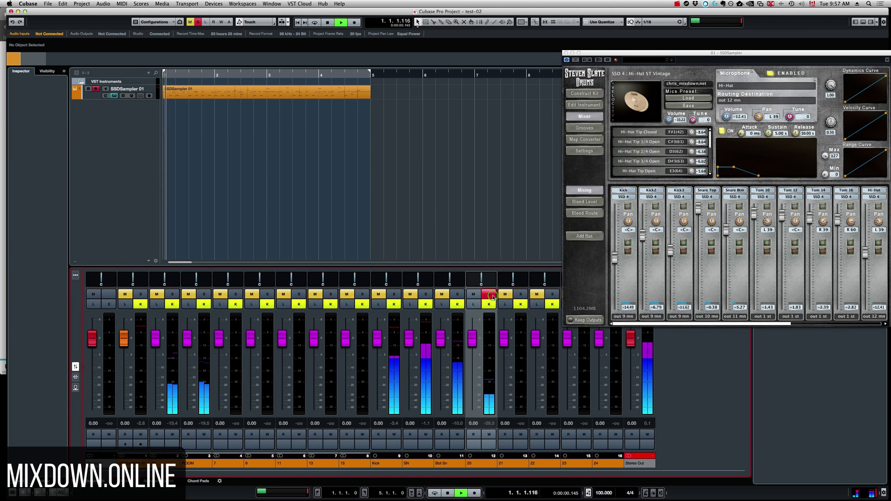
# Rename channel 12 from 20 to HH and close the SSDSampler plugin window
pyautogui.press('space')
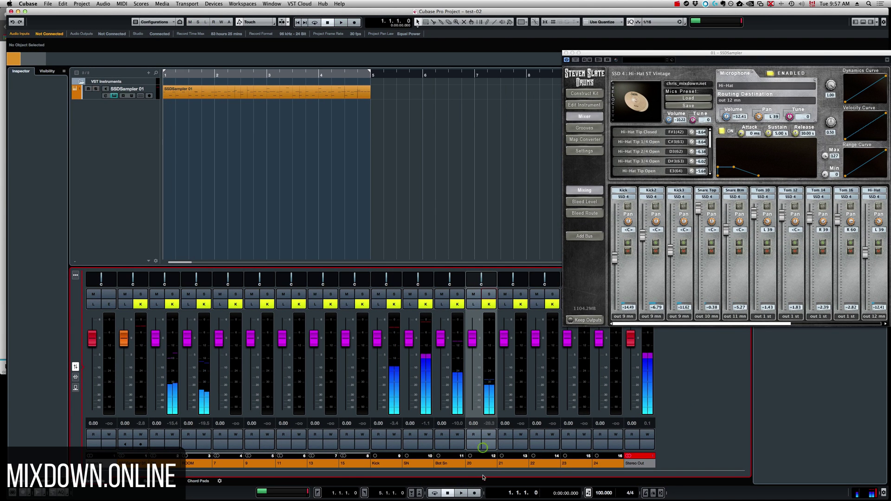
pyautogui.doubleClick(480, 463)
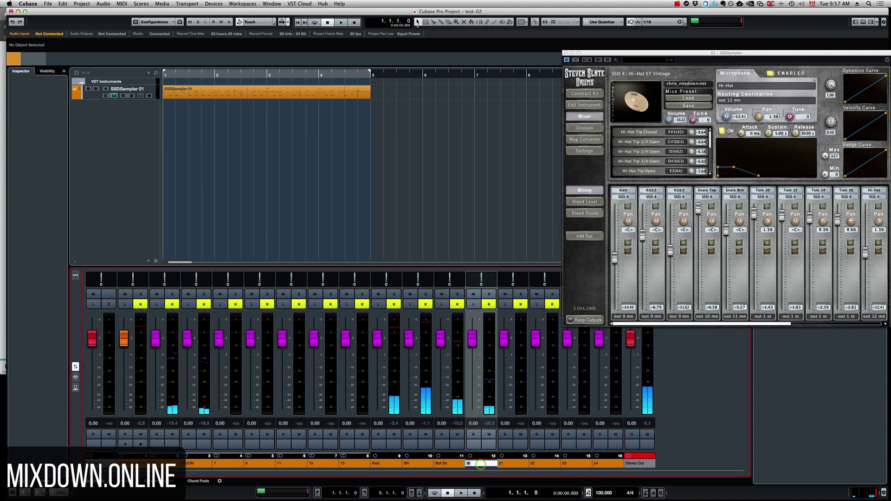
pyautogui.write('HH')
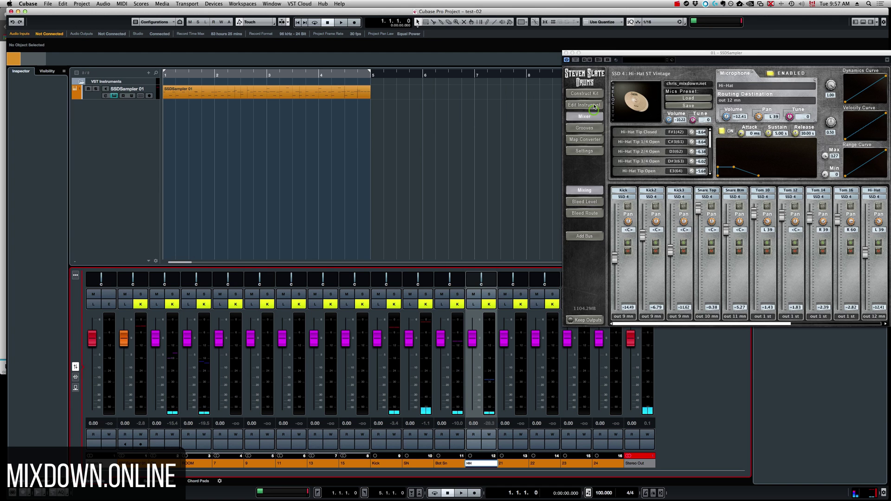
pyautogui.moveTo(610, 52); pyautogui.dragTo(618, 45)
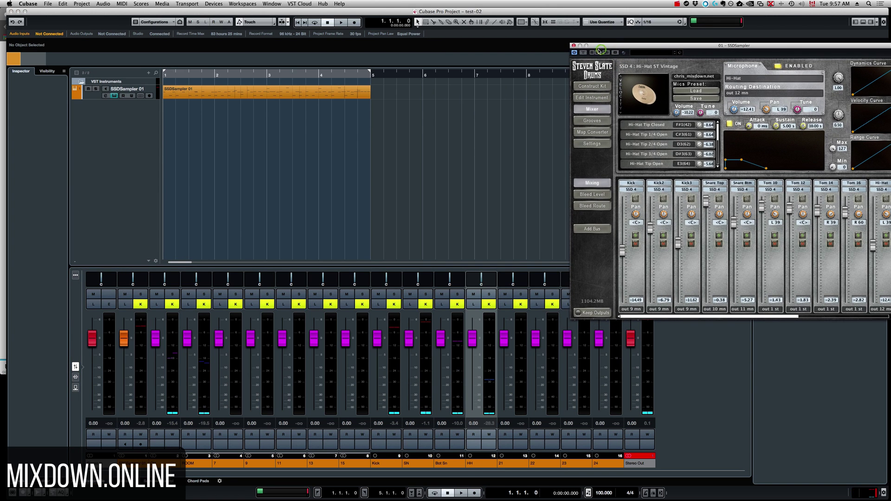
pyautogui.click(574, 45)
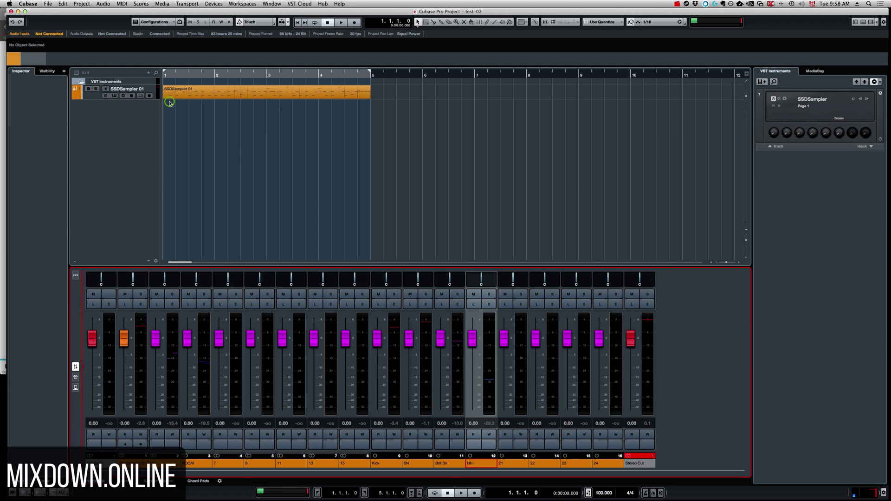
# Open the mixer and deactivate SSDSampler's unused outputs 15, 13, 11, 9 and 7
pyautogui.press('F3')
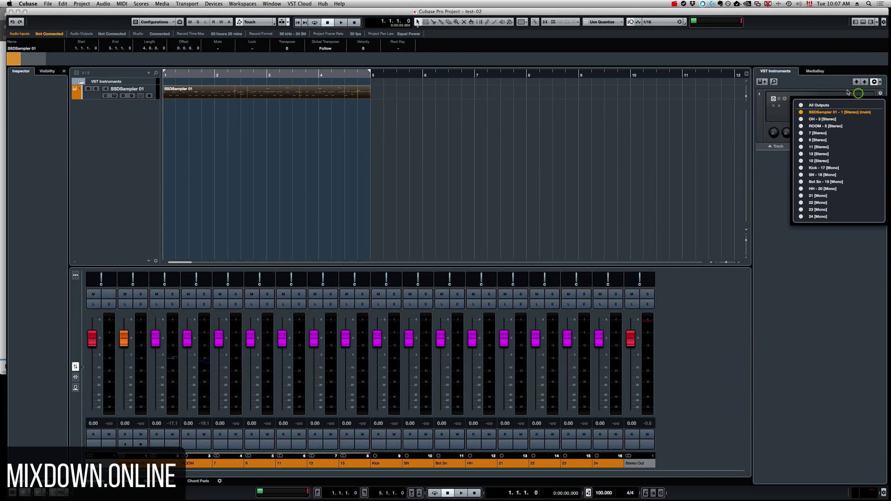
pyautogui.click(866, 103)
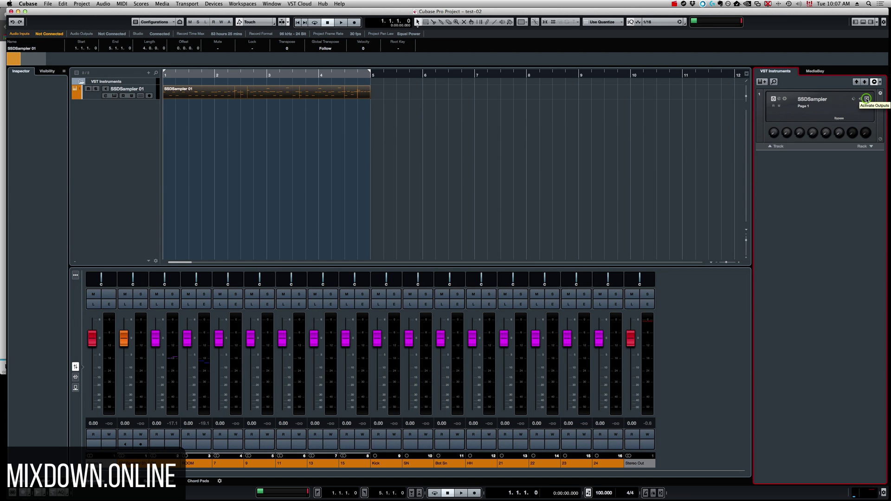
pyautogui.click(866, 100)
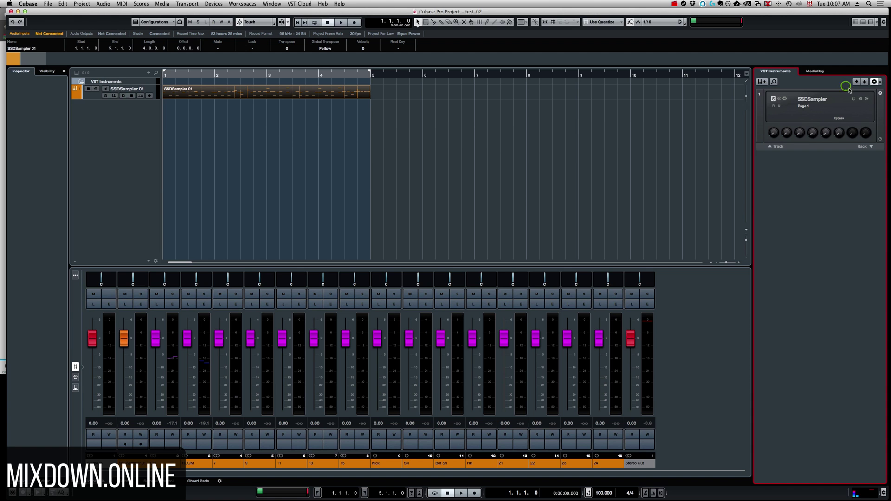
pyautogui.click(867, 100)
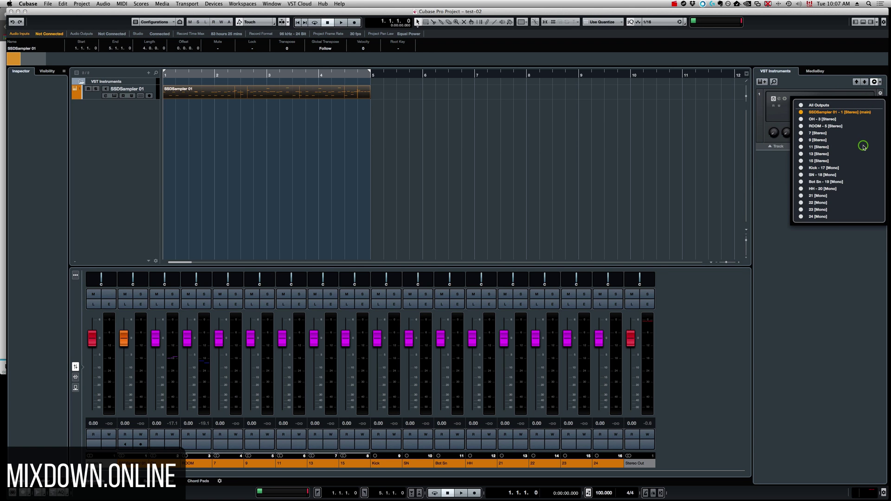
pyautogui.click(801, 160)
pyautogui.click(801, 153)
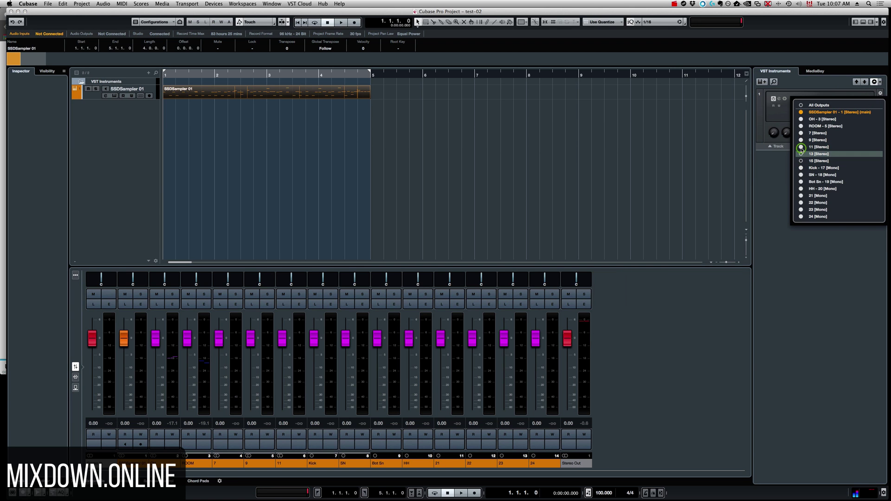
pyautogui.click(801, 147)
pyautogui.click(802, 140)
pyautogui.click(801, 132)
pyautogui.click(822, 88)
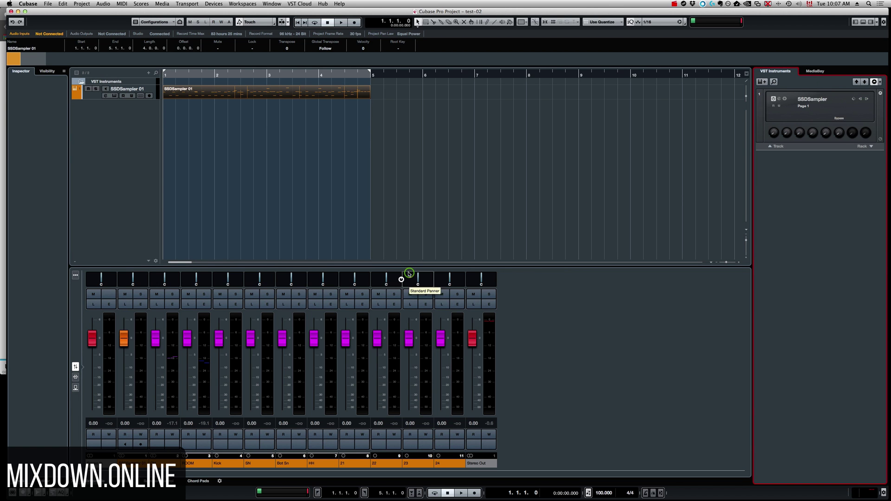
pyautogui.click(260, 94)
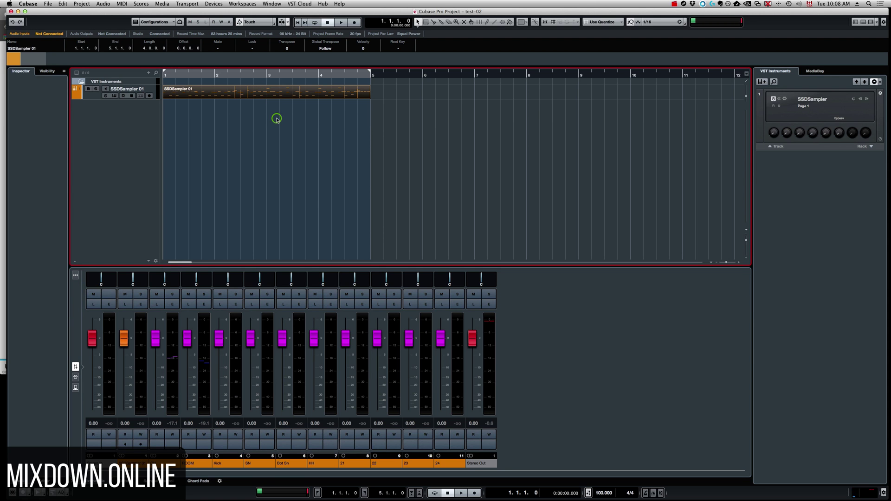
# Render the SSDSampler 01 part in place from Render Settings, keeping Dry and Mute Source Events
pyautogui.click(268, 94)
pyautogui.click(63, 3)
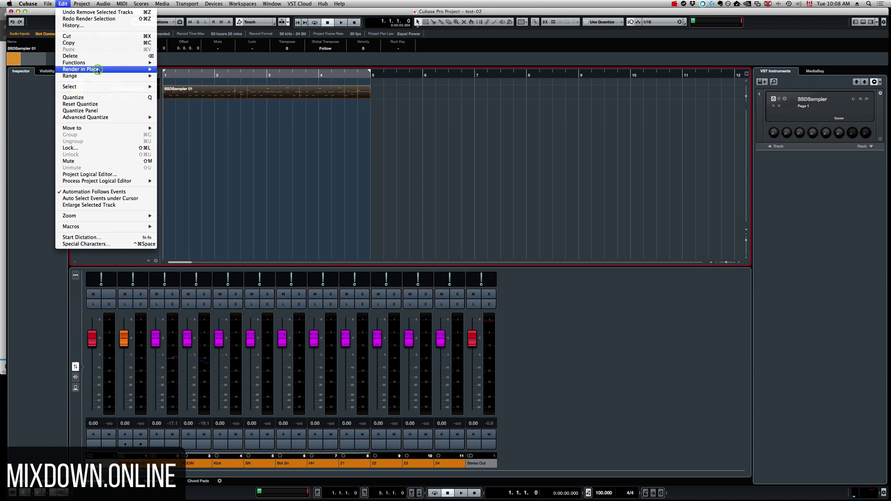
pyautogui.moveTo(98, 69)
pyautogui.click(185, 77)
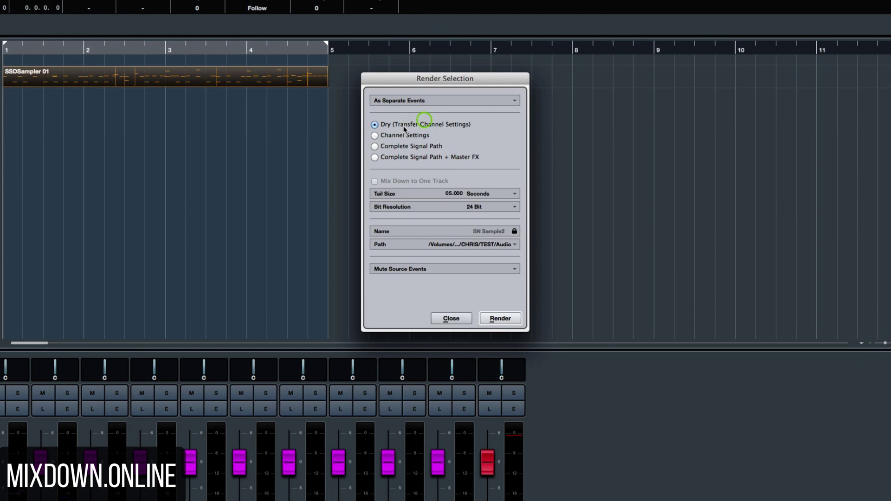
pyautogui.moveTo(378, 124)
pyautogui.moveTo(516, 234)
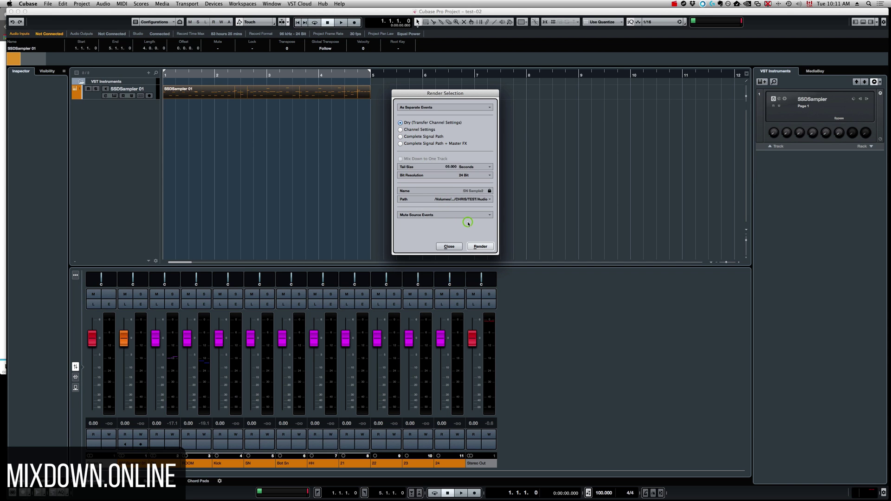
pyautogui.click(480, 246)
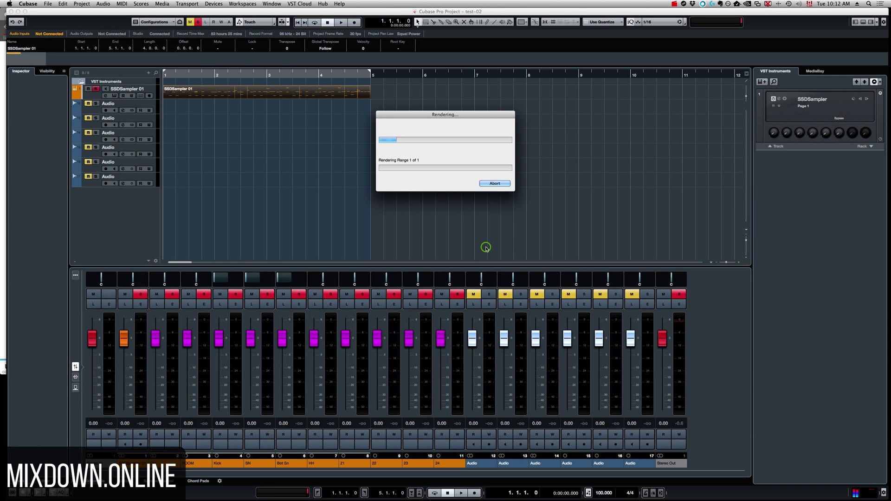
pyautogui.click(93, 123)
pyautogui.click(96, 119)
pyautogui.press('space')
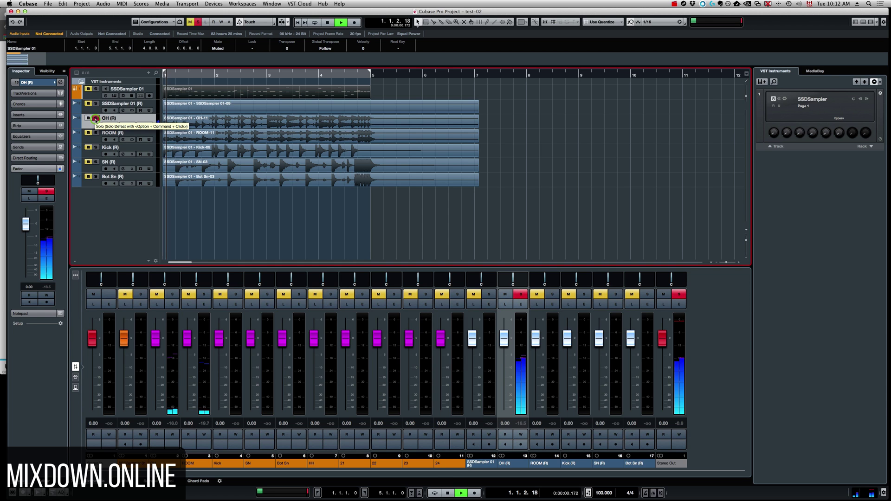
pyautogui.click(96, 119)
pyautogui.press('space')
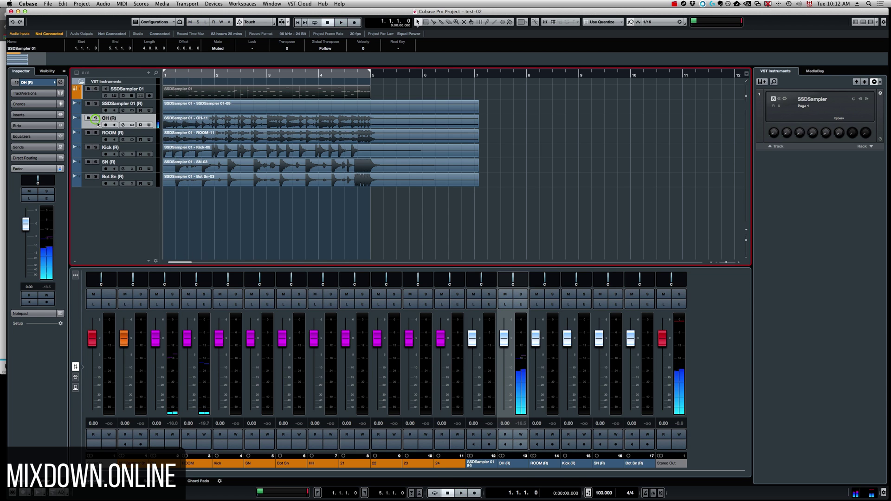
pyautogui.click(95, 134)
pyautogui.press('space')
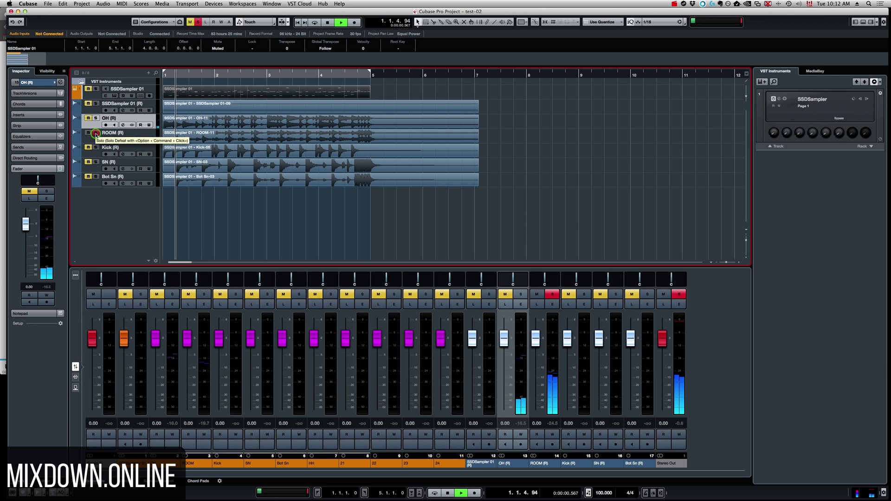
pyautogui.press('space')
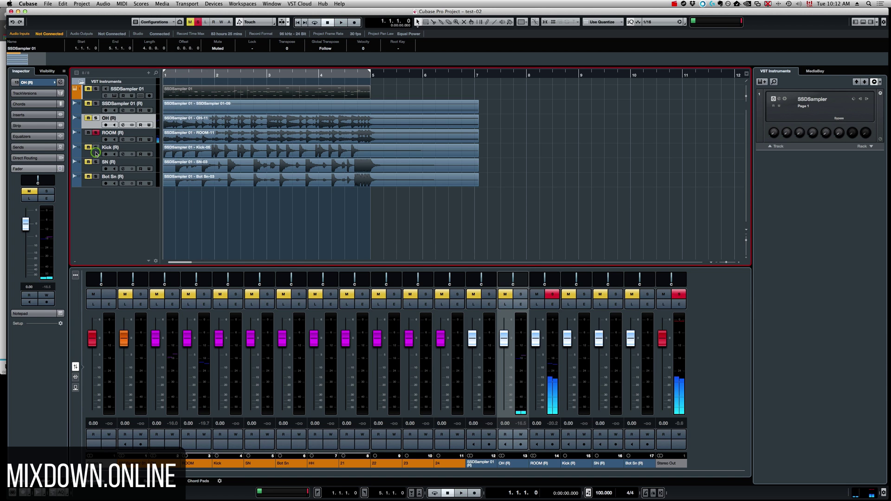
pyautogui.click(96, 147)
pyautogui.click(97, 133)
pyautogui.press('space')
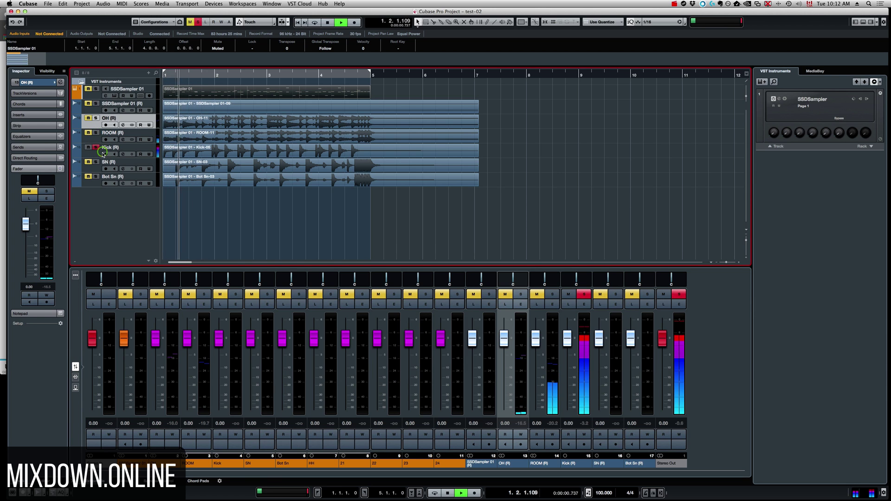
pyautogui.press('space')
pyautogui.click(96, 147)
pyautogui.click(96, 162)
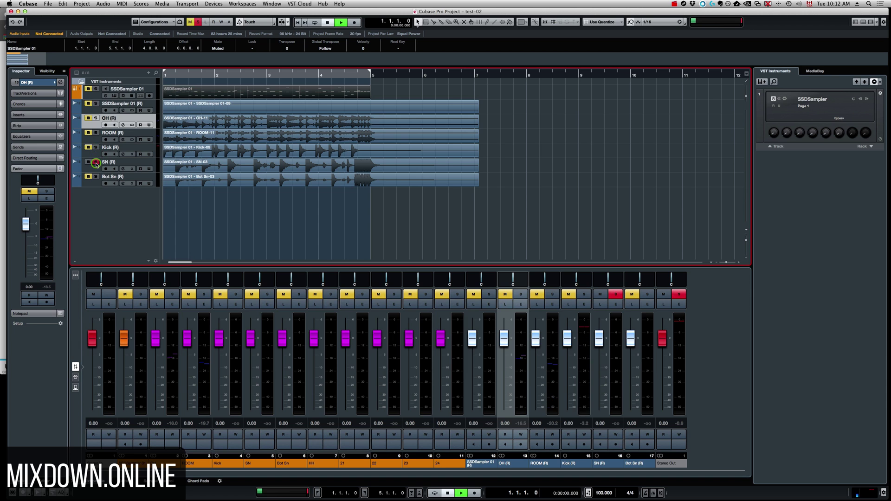
pyautogui.press('space')
pyautogui.click(96, 162)
pyautogui.click(96, 176)
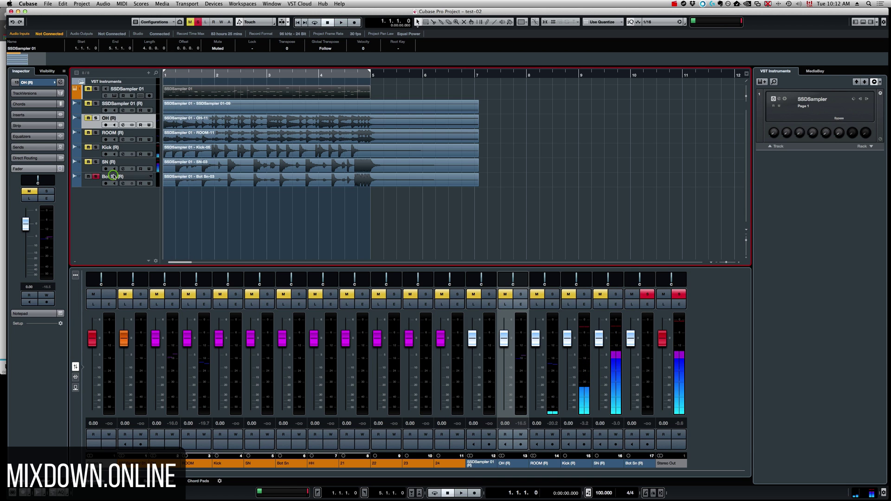
pyautogui.press('space')
pyautogui.click(99, 177)
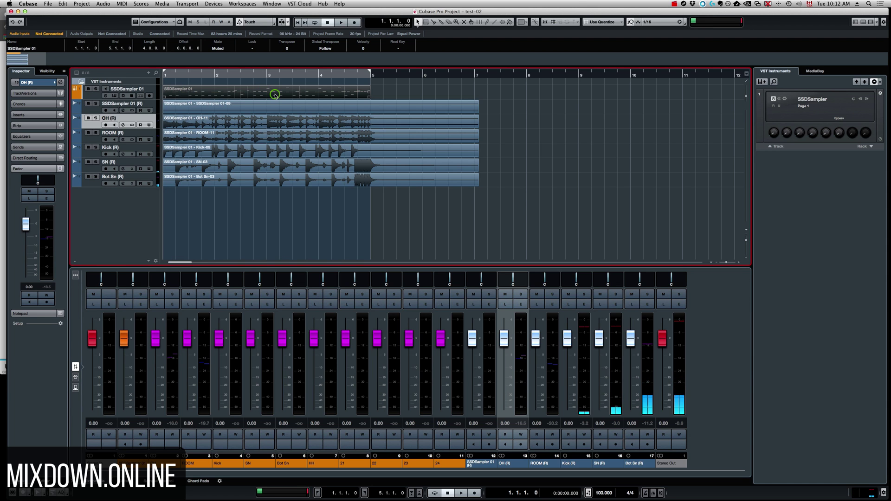
pyautogui.click(424, 217)
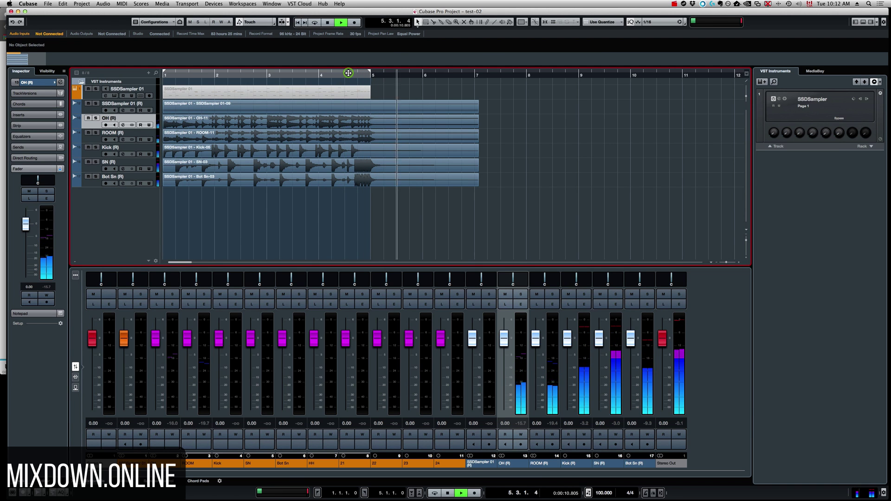
pyautogui.press('space')
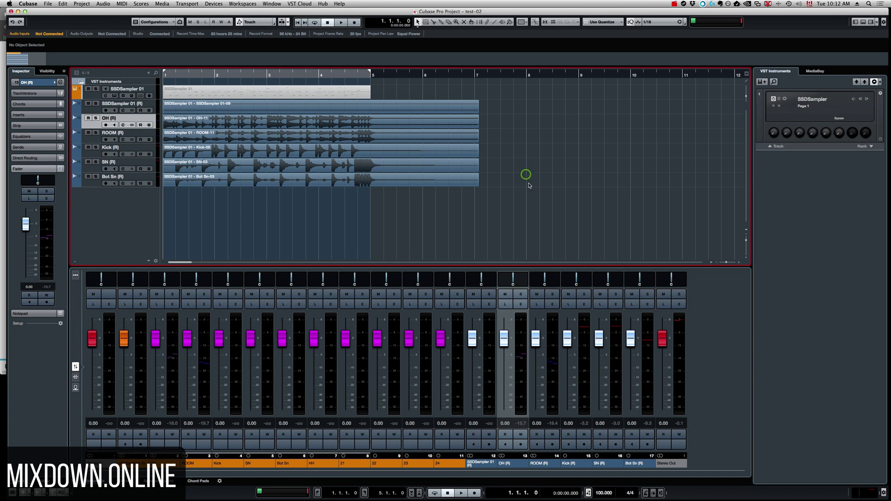
pyautogui.click(321, 125)
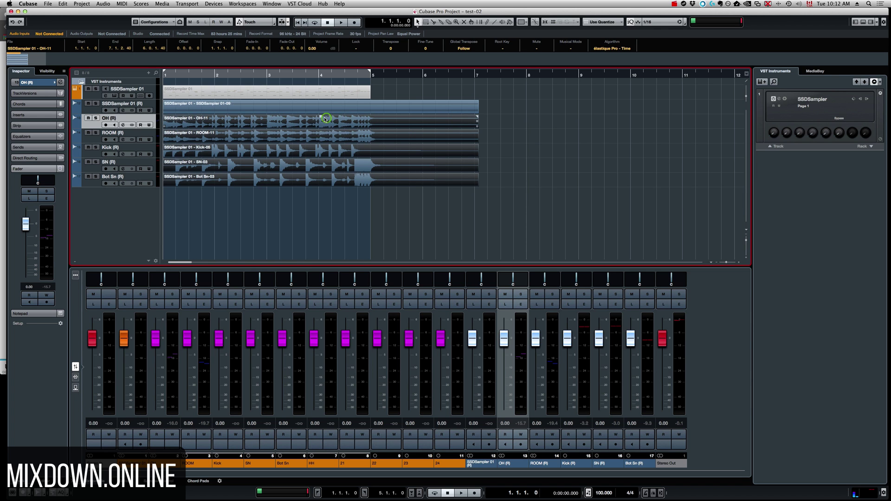
pyautogui.moveTo(322, 119); pyautogui.dragTo(323, 125)
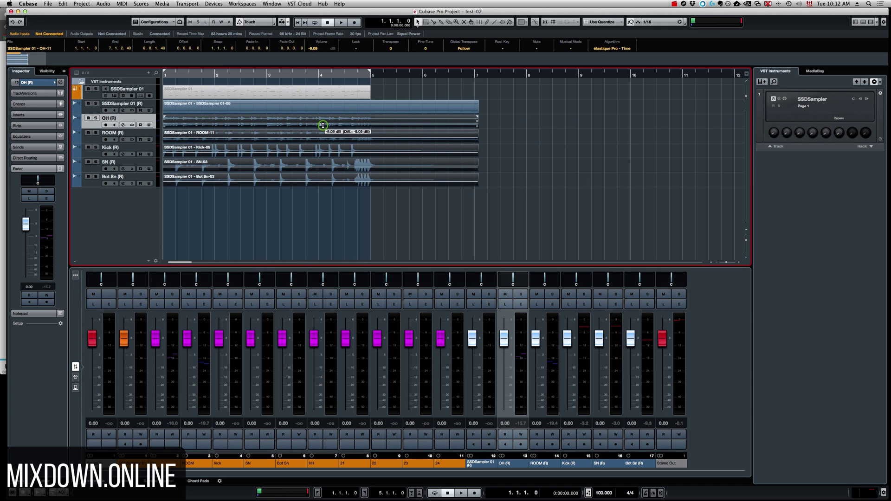
pyautogui.press('super+z')
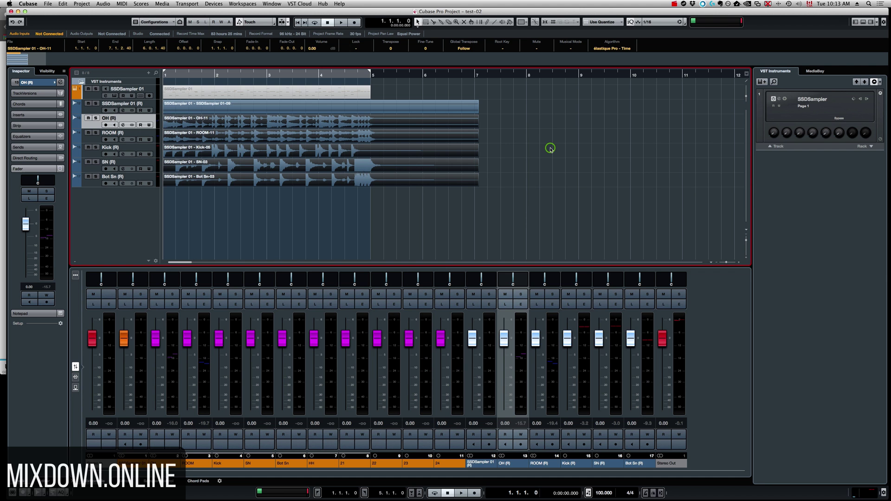